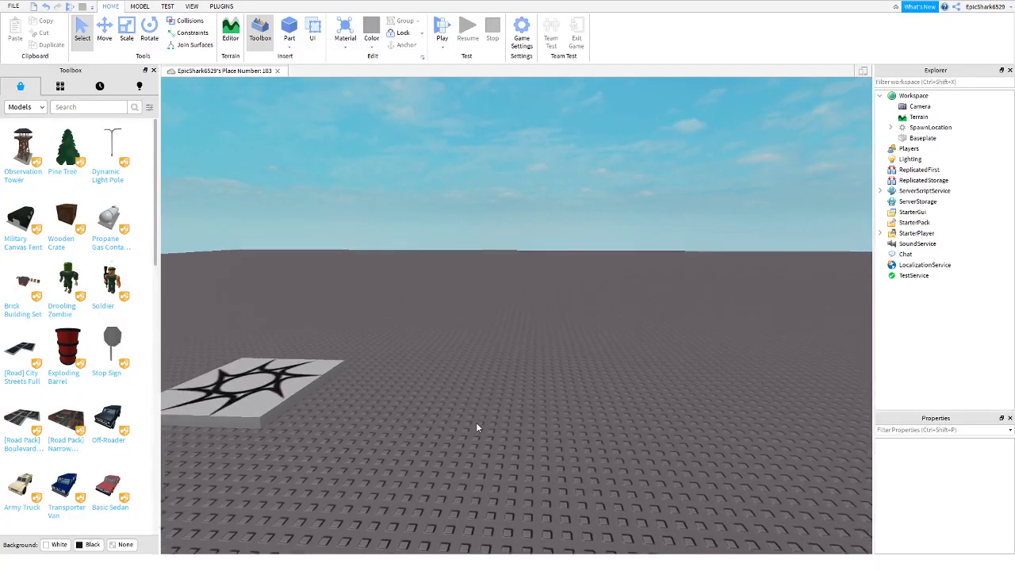
Step: Move the camera to an open spot on the baseplate near the decal pad
key(s)
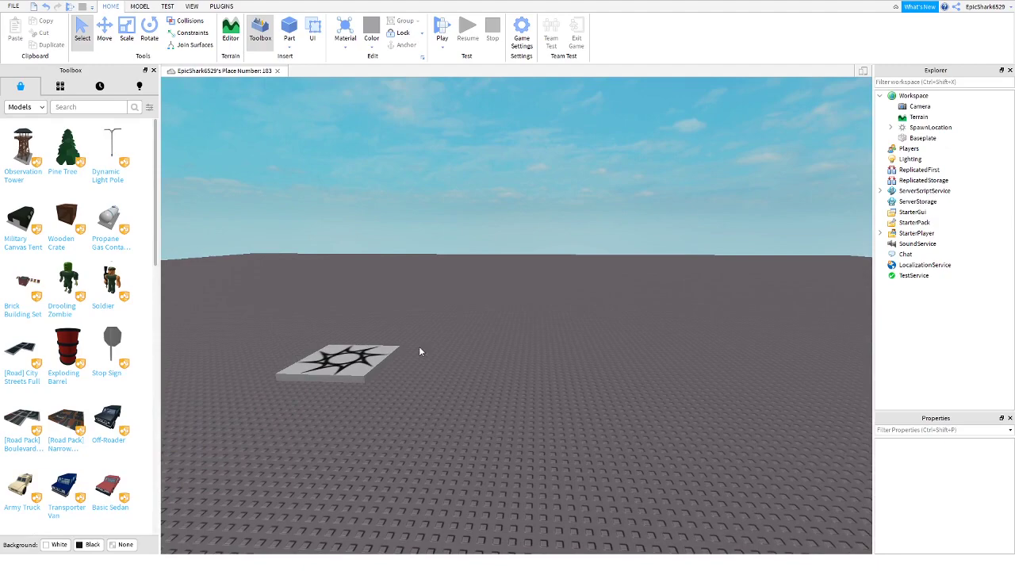
key(d)
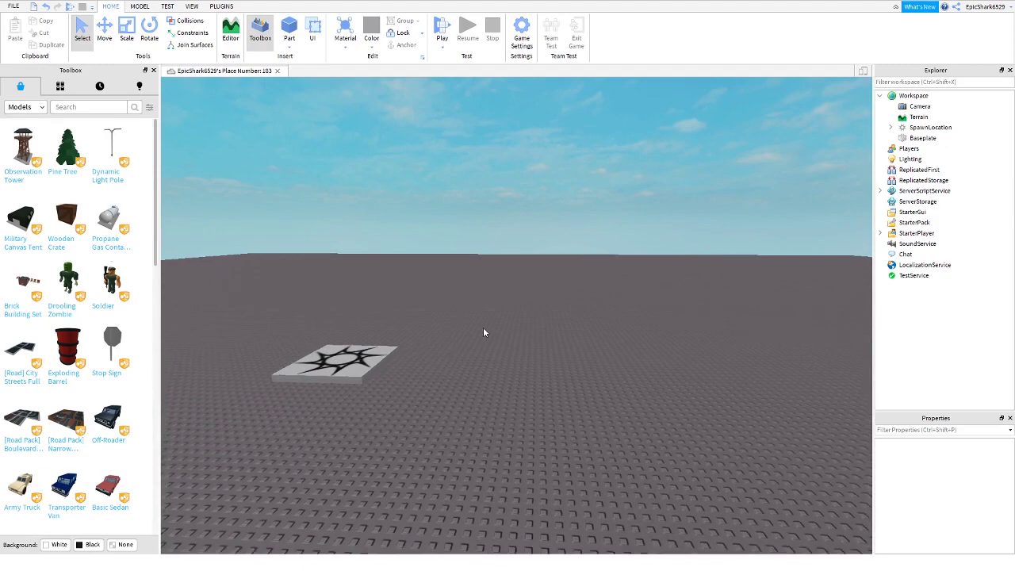
key(w)
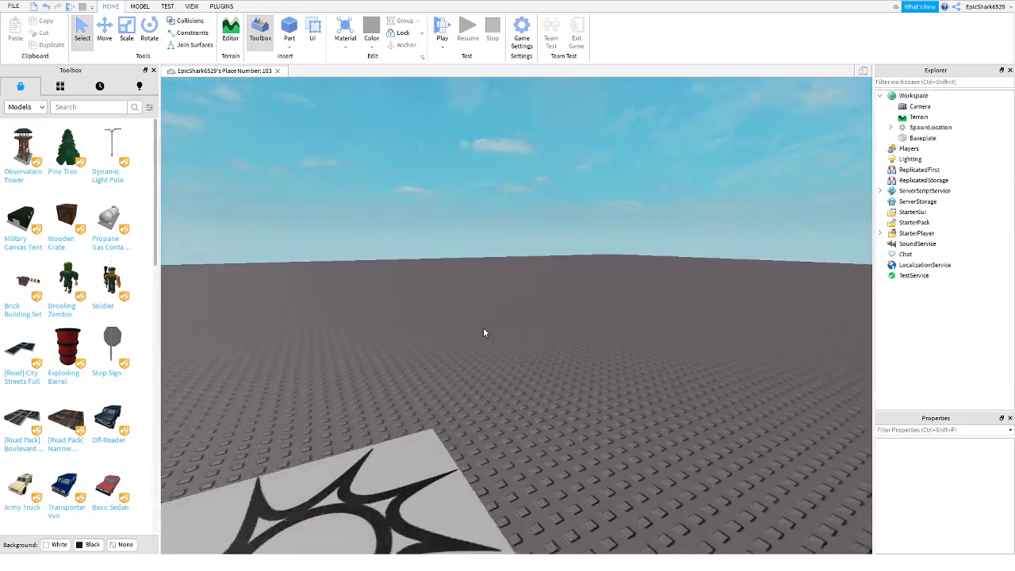
key(s)
key(s)
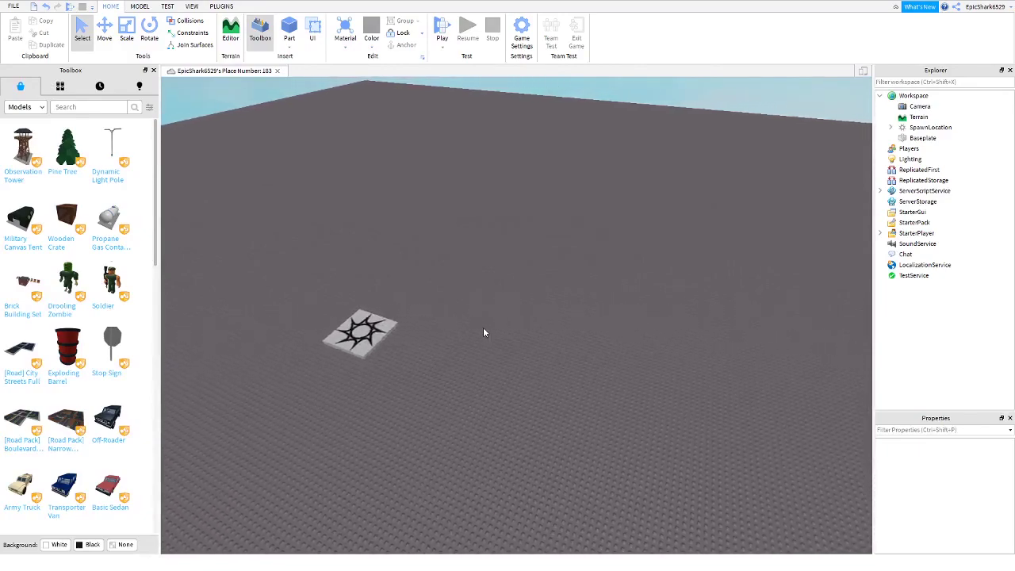
key(d)
key(w)
right_drag(483, 332, 482, 332)
key(s)
key(s)
right_drag(441, 416, 469, 415)
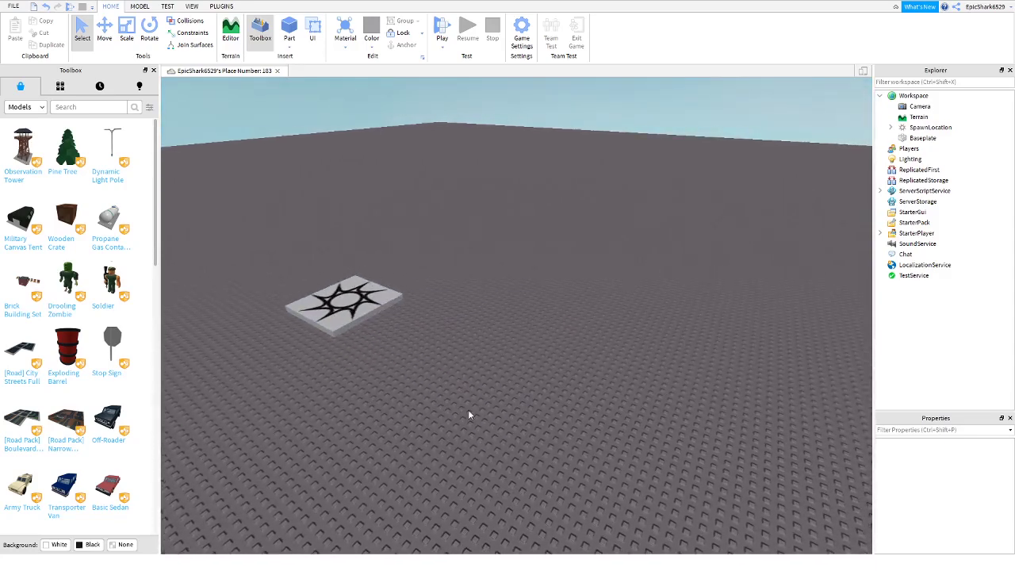
key(w)
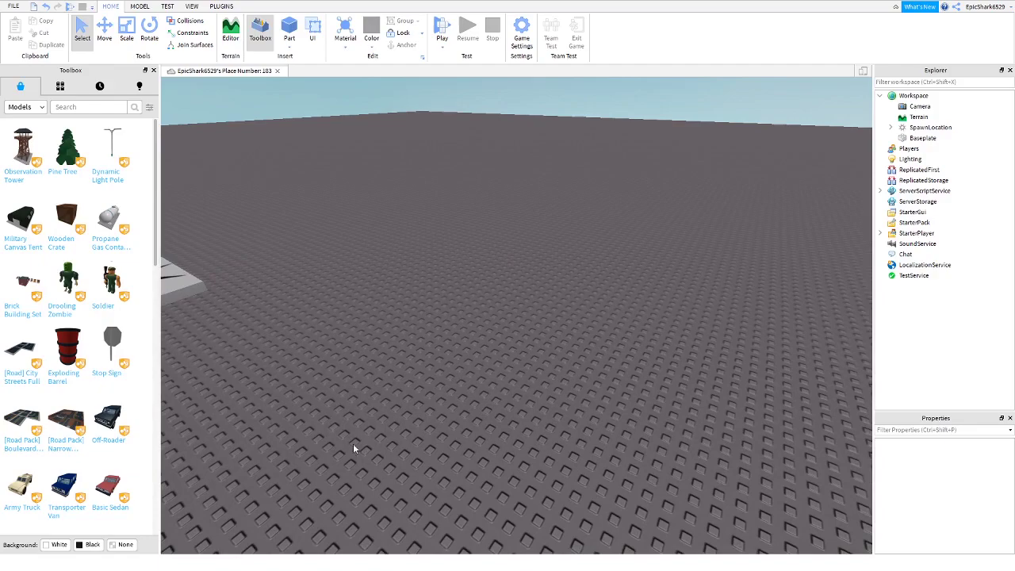
right_drag(353, 443, 403, 374)
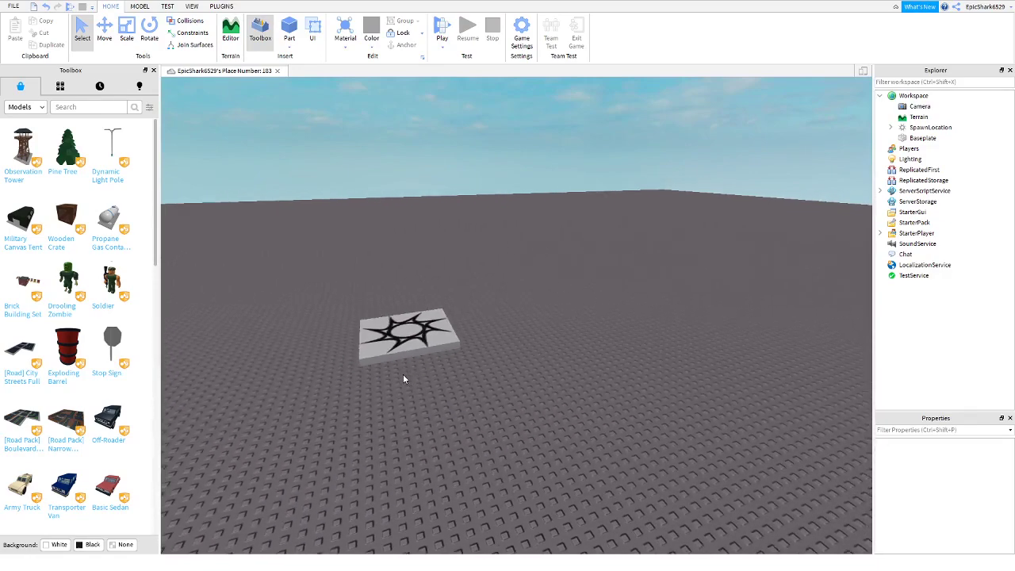
scroll(405, 373, up, 3)
scroll(420, 364, down, 5)
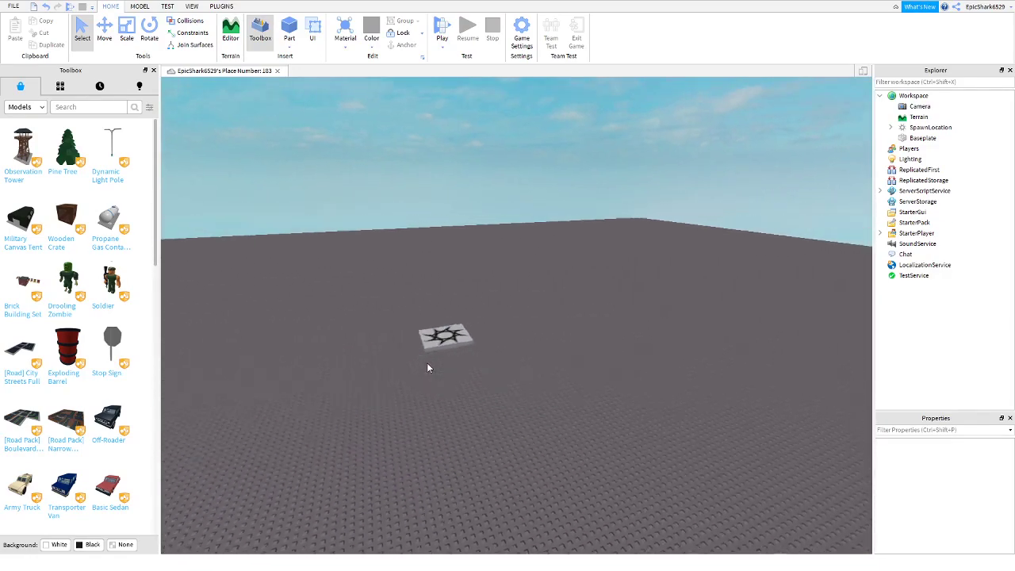
scroll(428, 361, up, 2)
scroll(396, 347, up, 2)
scroll(483, 349, up, 2)
scroll(488, 348, up, 3)
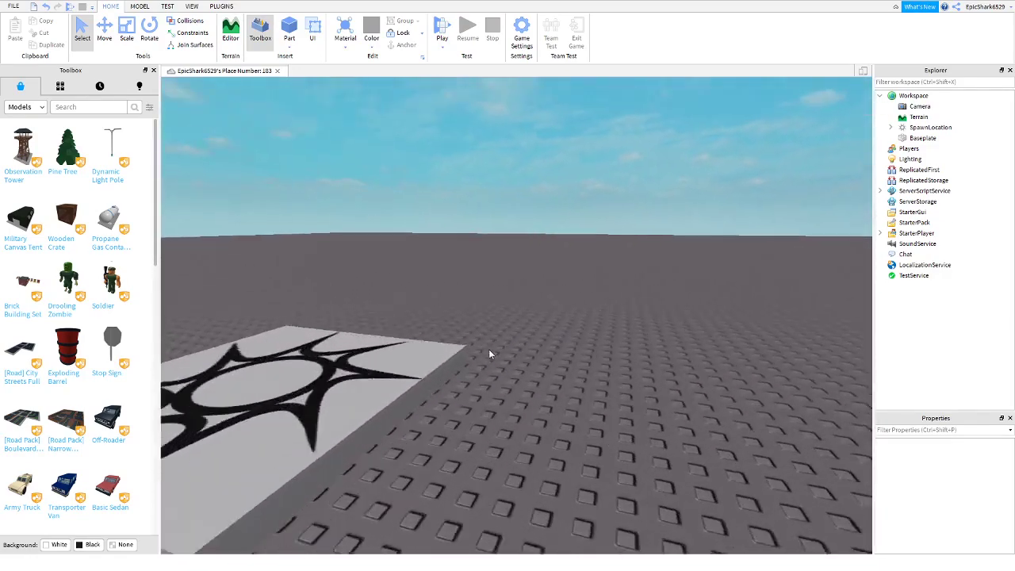
right_drag(489, 348, 488, 349)
scroll(488, 348, down, 3)
scroll(489, 349, down, 2)
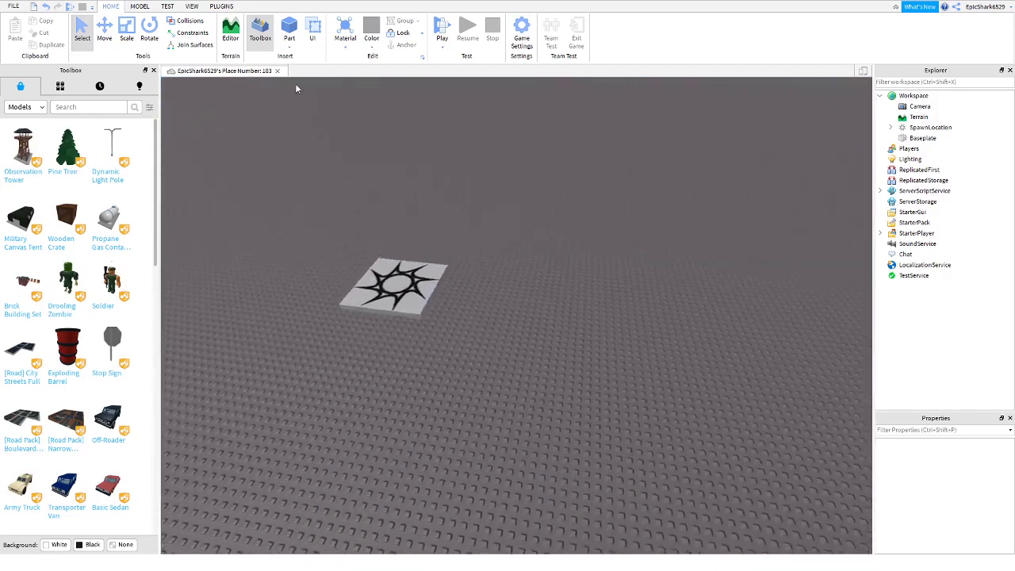
key(w)
Step: Insert a new anchored block part onto the baseplate
click(288, 27)
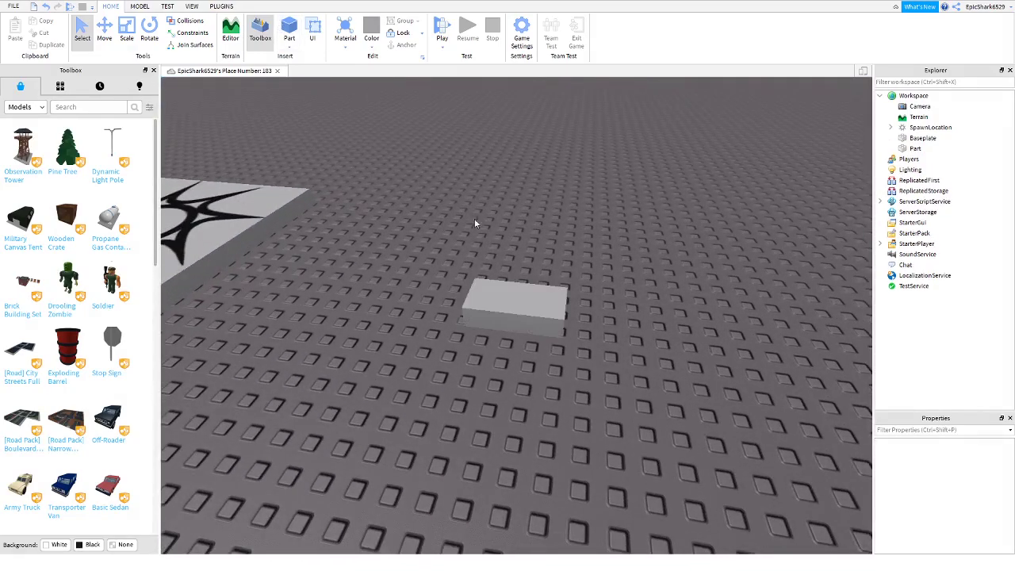
click(524, 284)
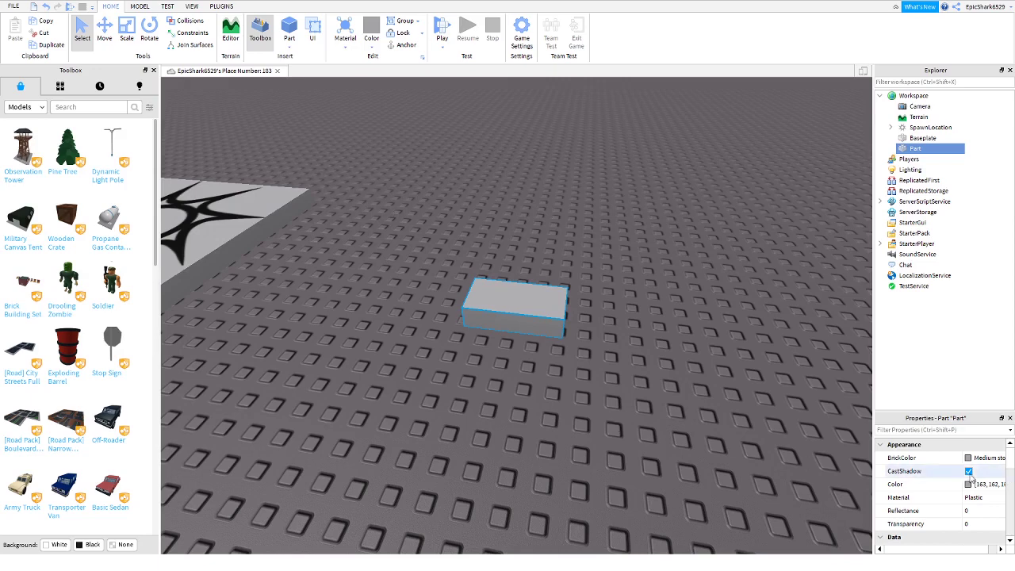
scroll(969, 476, down, 3)
scroll(968, 483, down, 3)
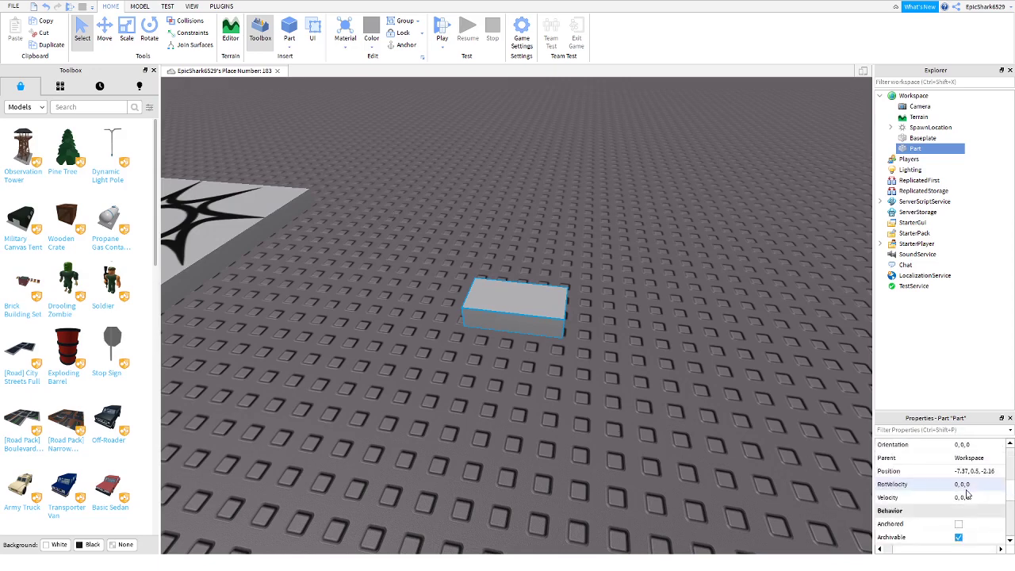
scroll(961, 516, down, 2)
scroll(958, 488, down, 1)
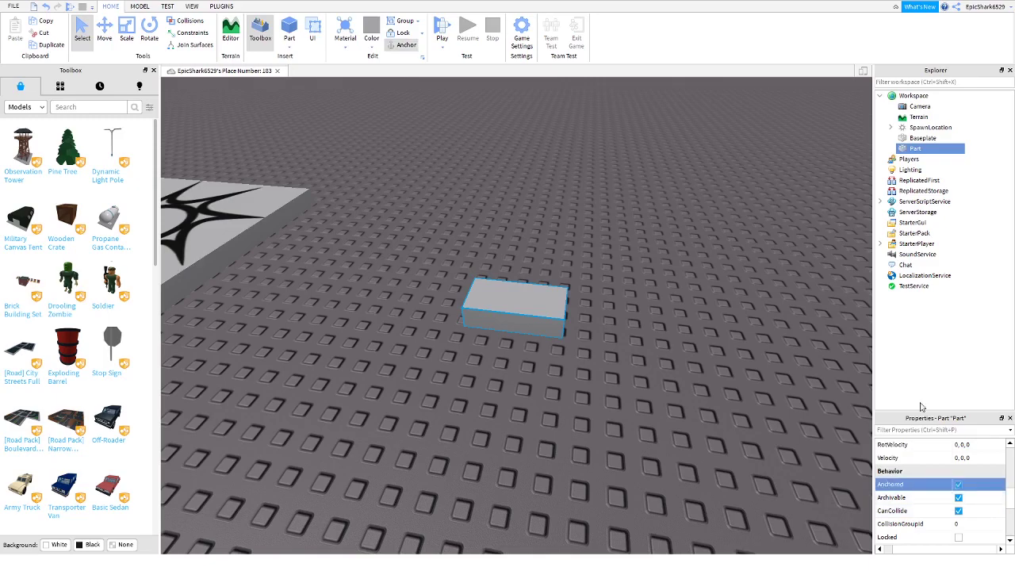
right_drag(525, 439, 518, 414)
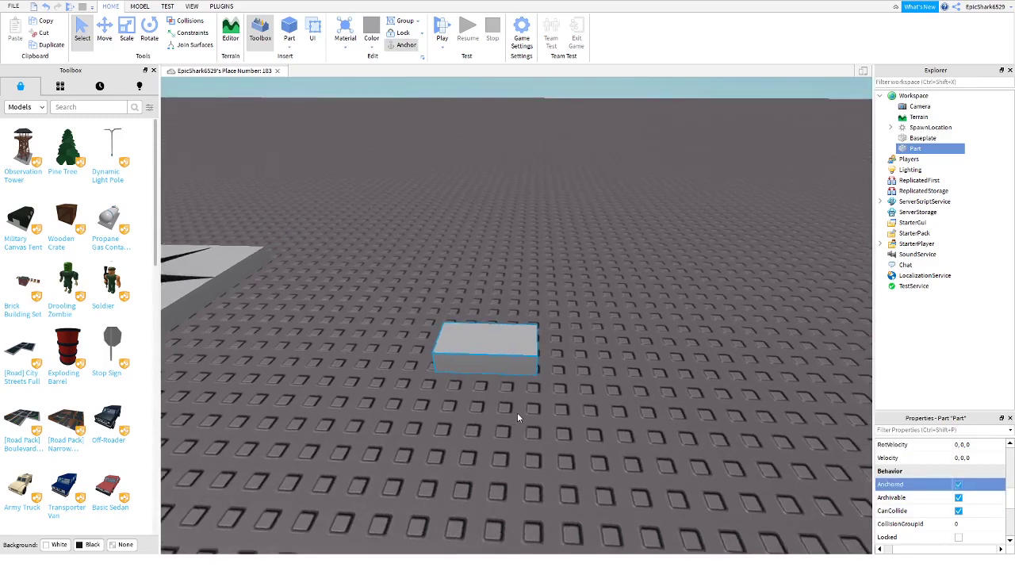
Step: Scale the block wider sideways and longer toward the front into a flat slab
click(127, 37)
mouse_move(468, 363)
right_down()
mouse_move(503, 324)
mouse_move(502, 340)
mouse_move(504, 322)
right_up()
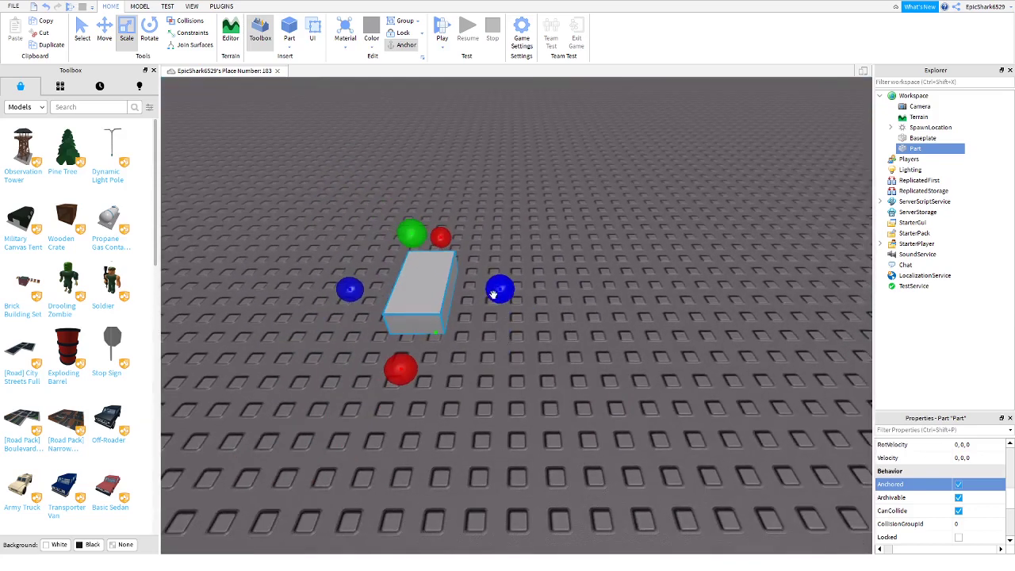
mouse_move(492, 293)
mouse_down()
mouse_move(604, 295)
mouse_move(595, 291)
mouse_up()
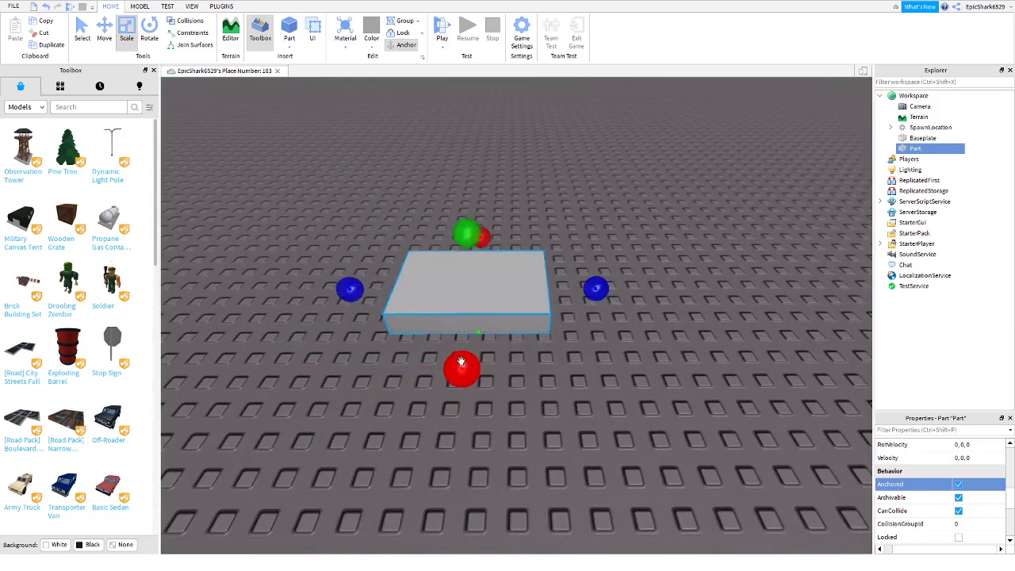
drag(462, 367, 457, 397)
Step: Rename the new part to 'Teleport' in Explorer, undoing an accidental deletion along the way
right_click(917, 151)
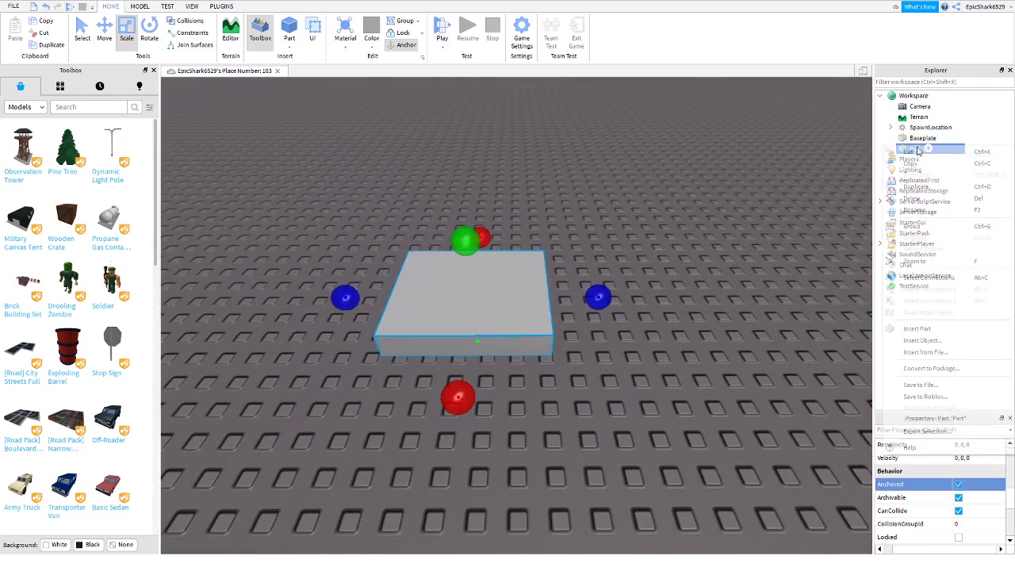
click(924, 212)
text(Teleport)
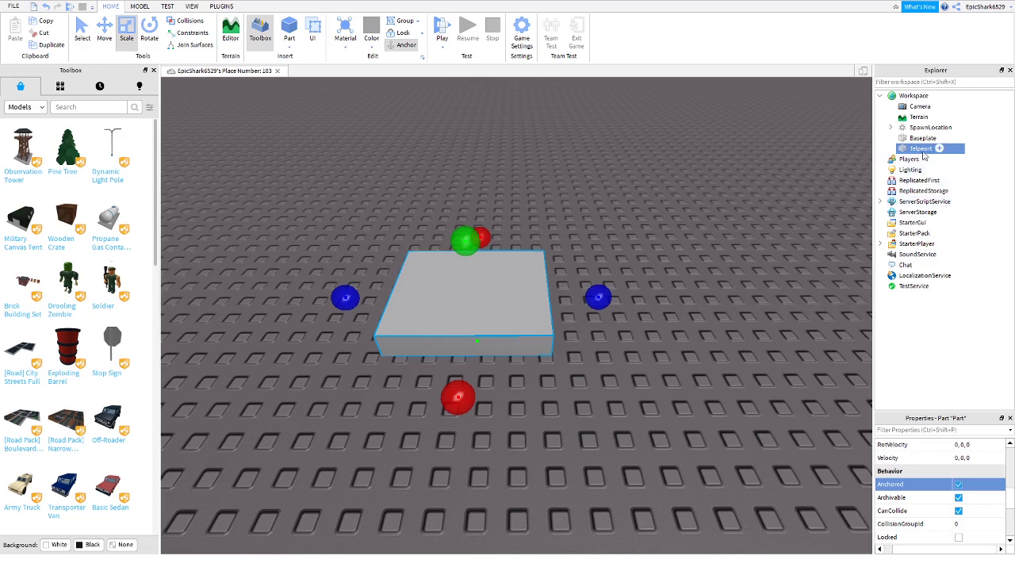
right_click(924, 156)
click(911, 205)
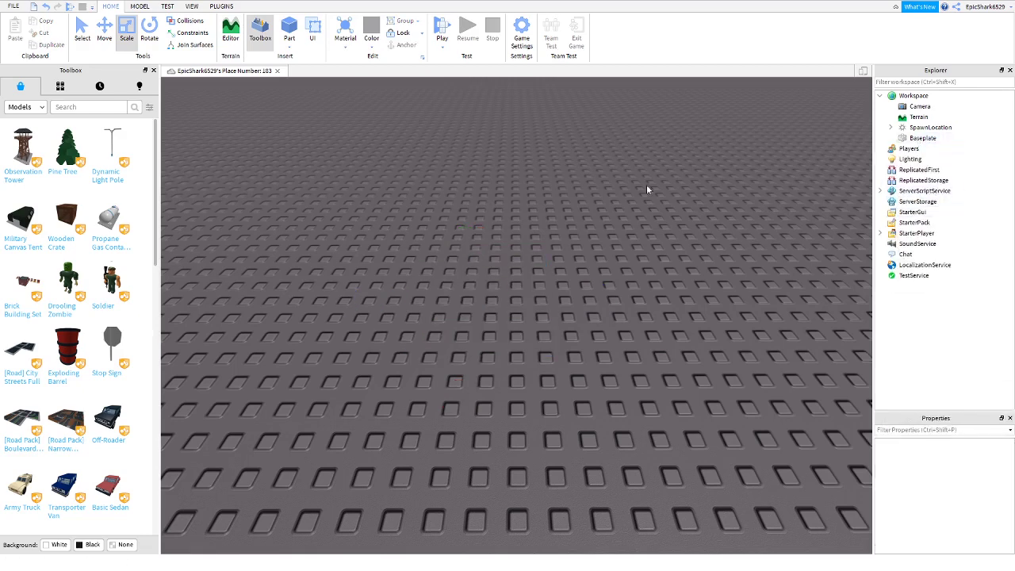
click(46, 6)
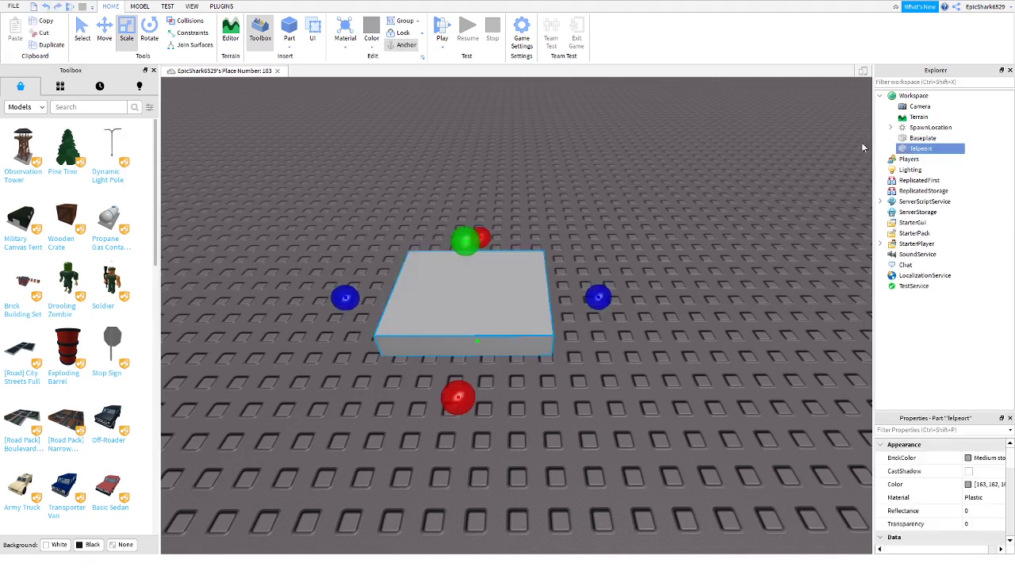
right_click(920, 157)
click(940, 220)
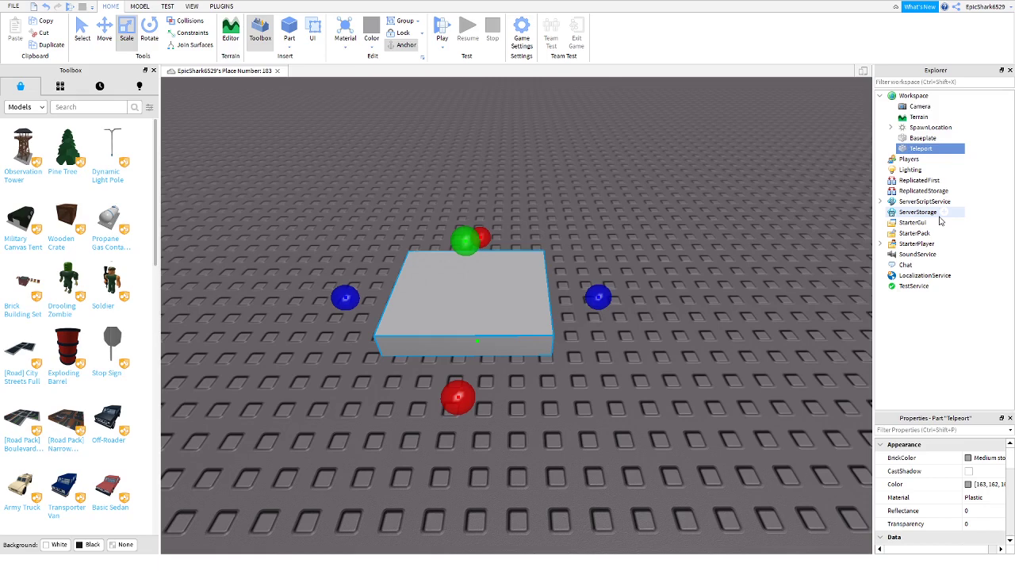
Step: Add a Script inside Teleport and paste in the TeleportService touch-teleport code
click(941, 149)
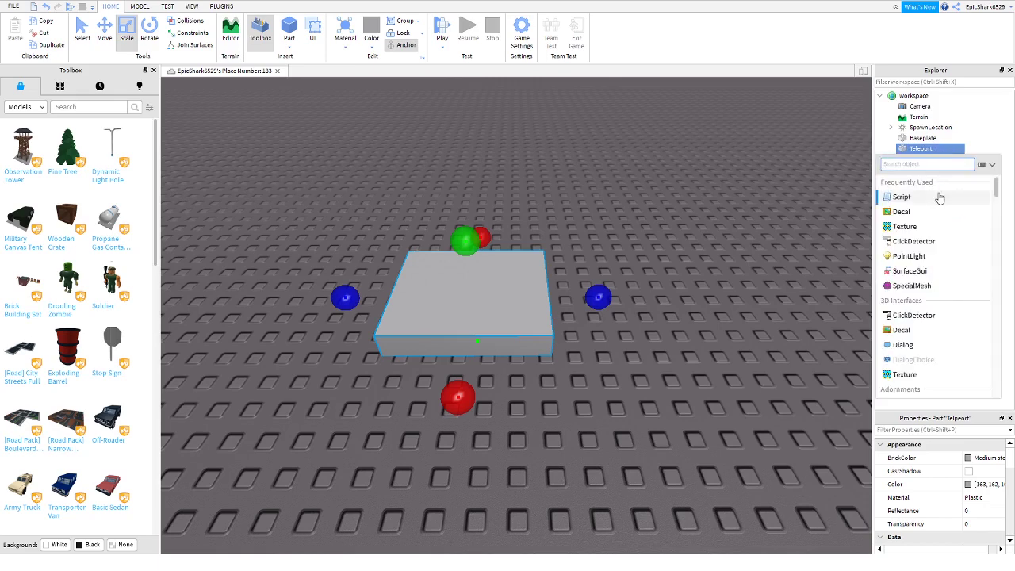
click(940, 197)
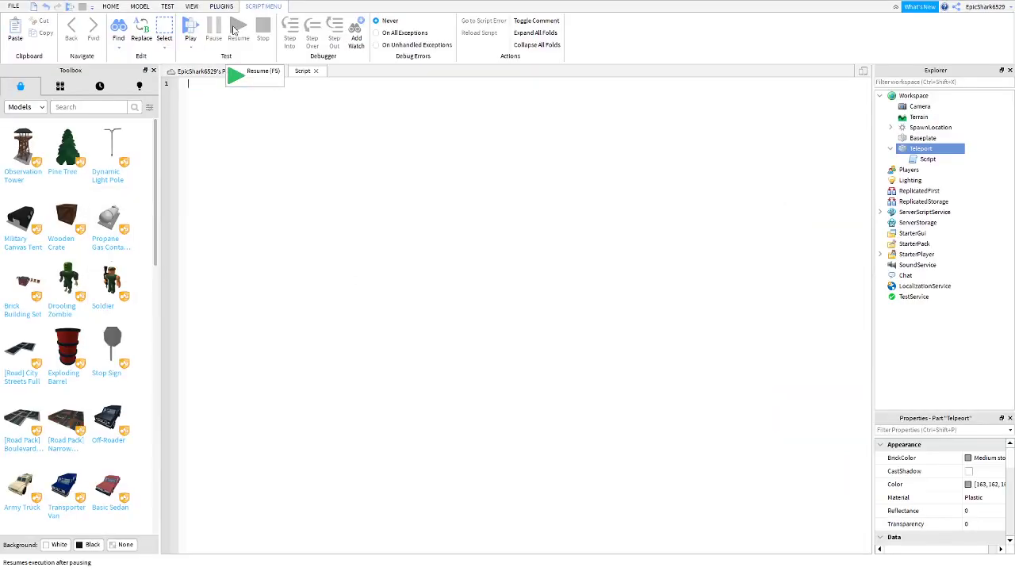
key(ctrl+v)
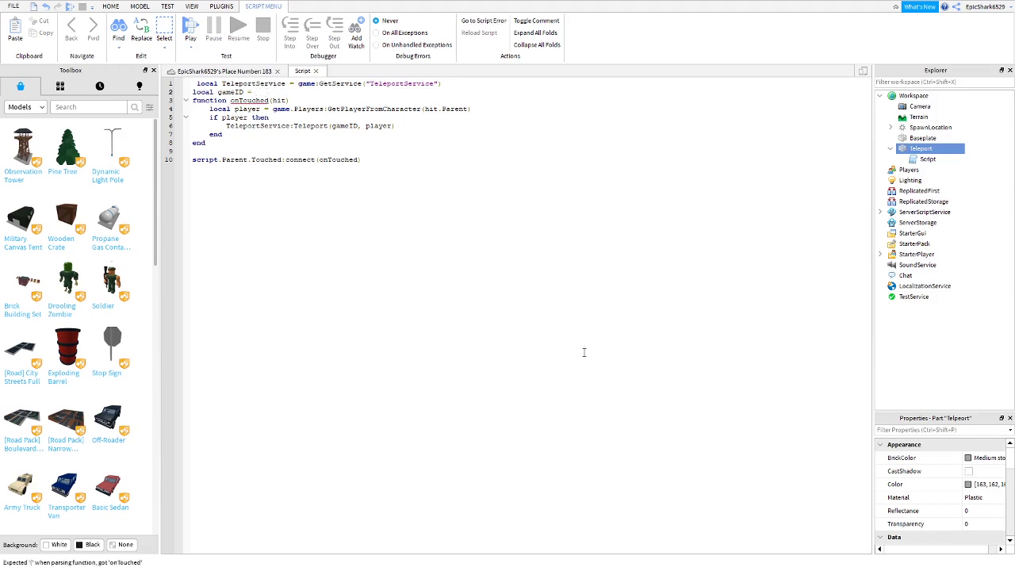
click(228, 71)
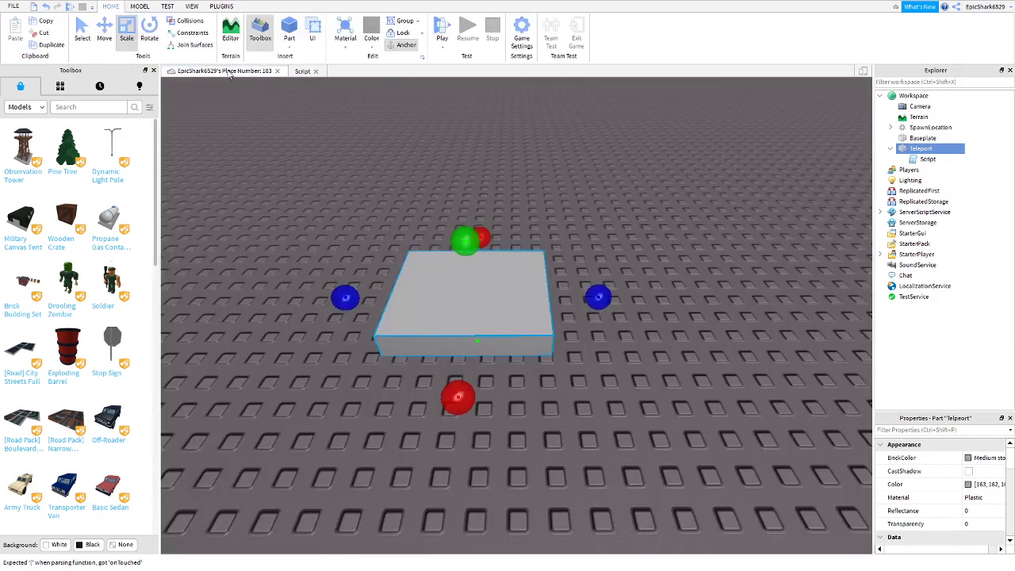
mouse_move(414, 307)
right_down()
mouse_move(550, 240)
mouse_move(552, 217)
mouse_move(529, 289)
right_up()
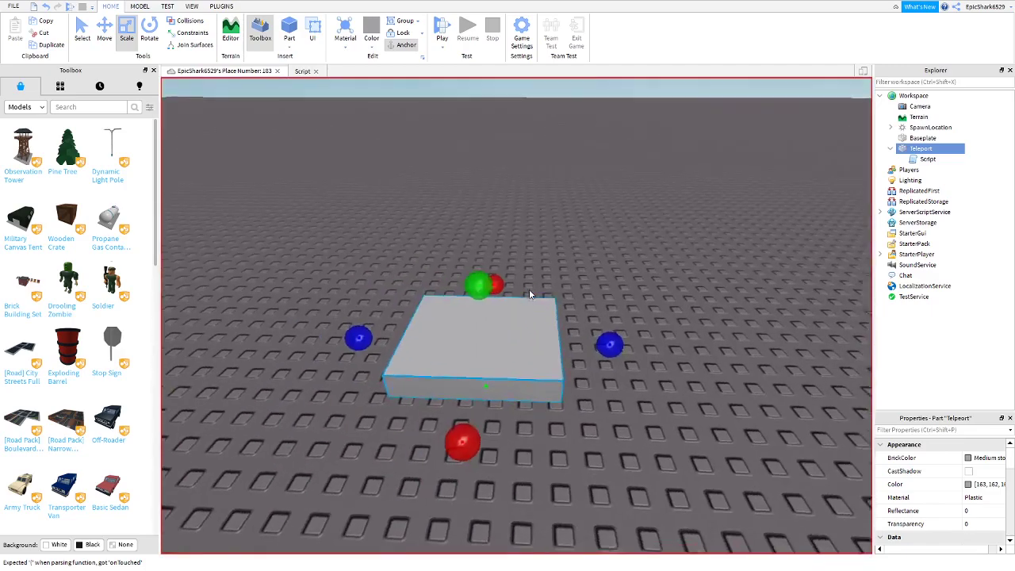
click(529, 289)
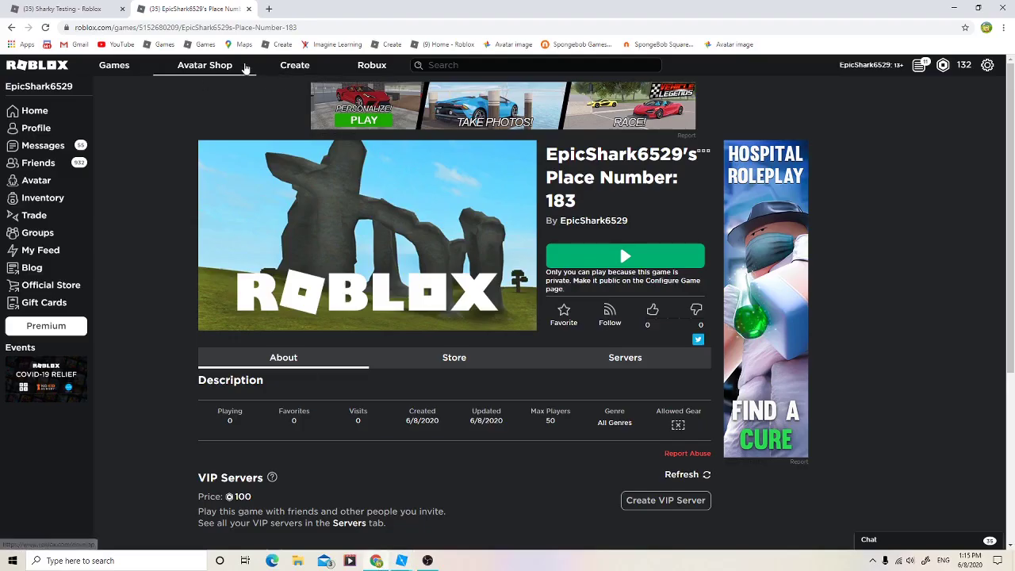
Step: Open the Place Number 179 page from My Creations and select its game ID in the address bar
click(286, 70)
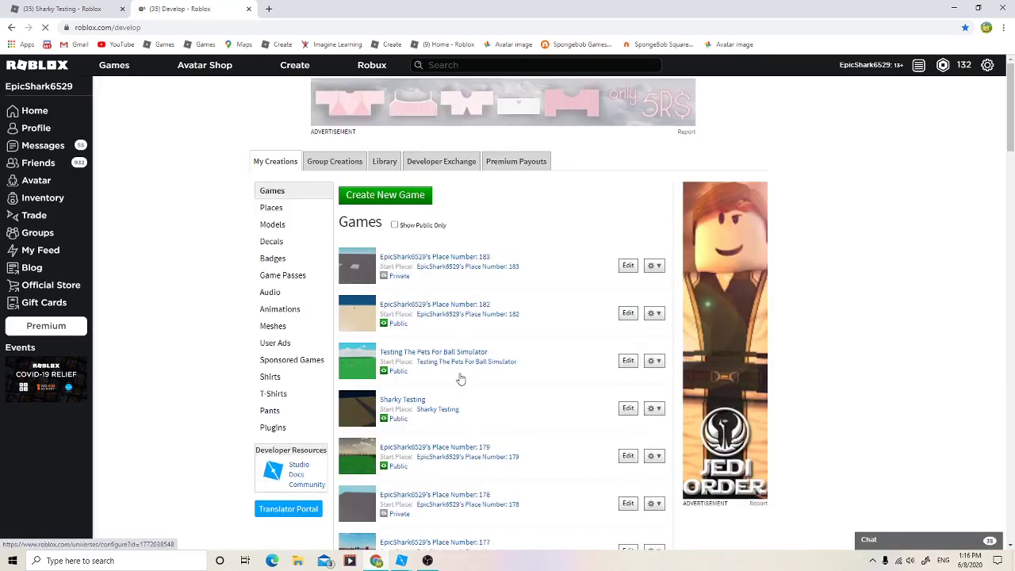
scroll(494, 363, down, 2)
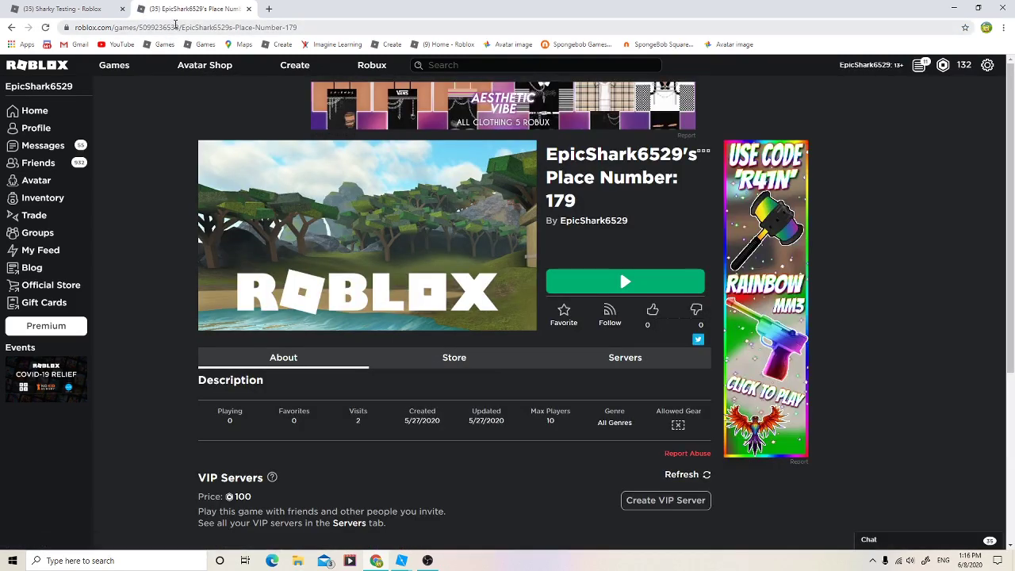
drag(180, 27, 167, 27)
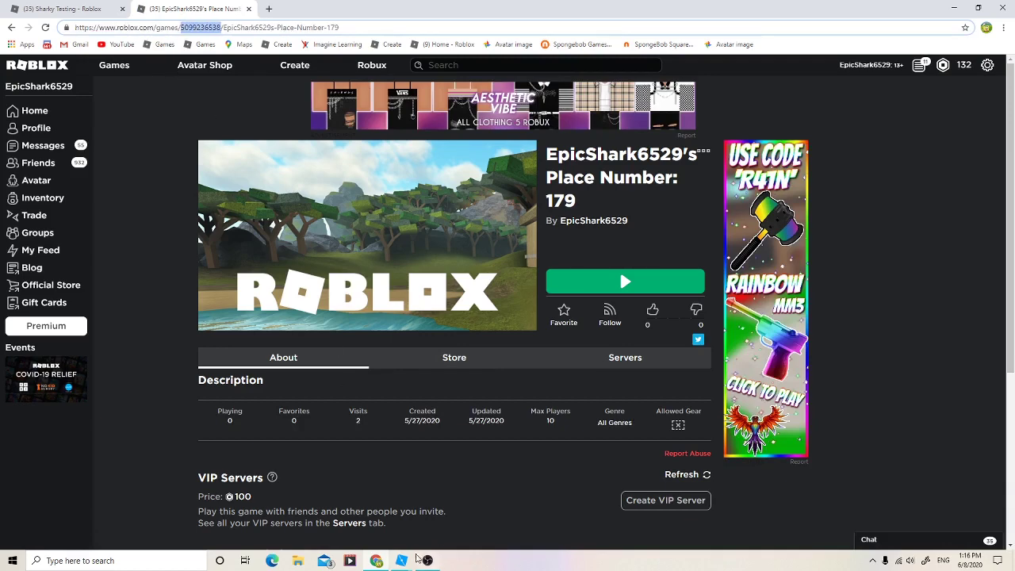
mouse_move(427, 560)
click(424, 508)
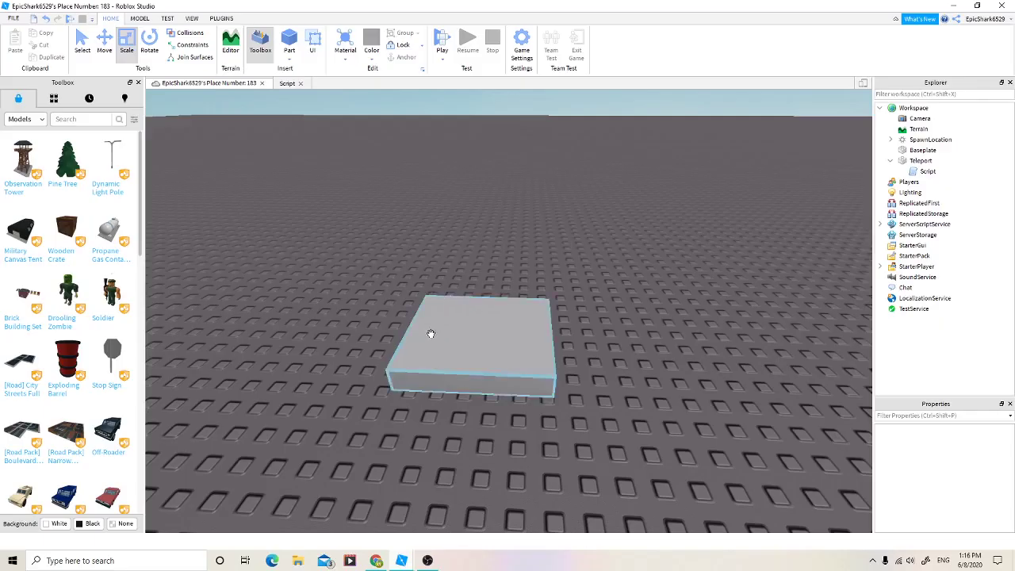
click(287, 84)
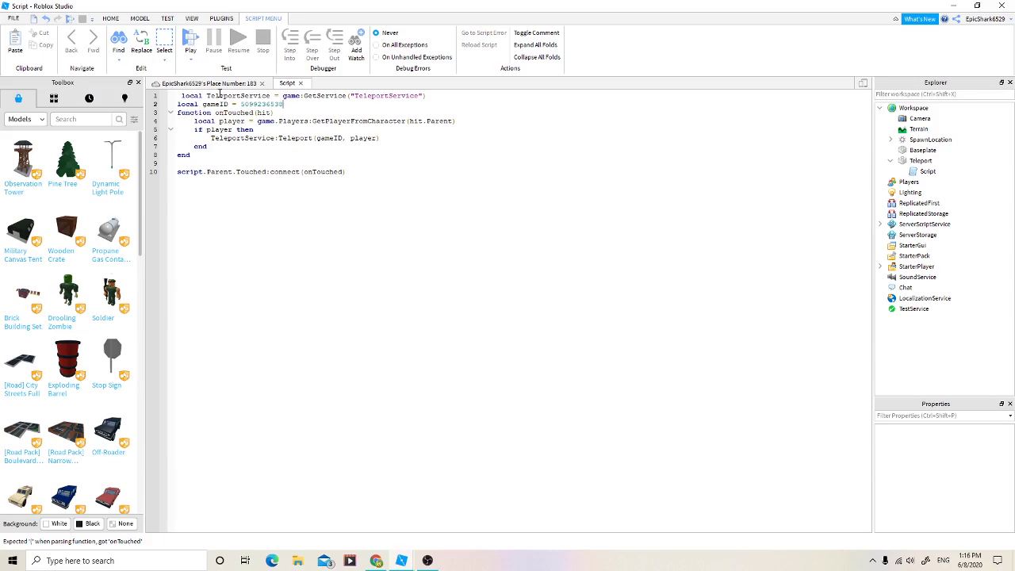
click(208, 83)
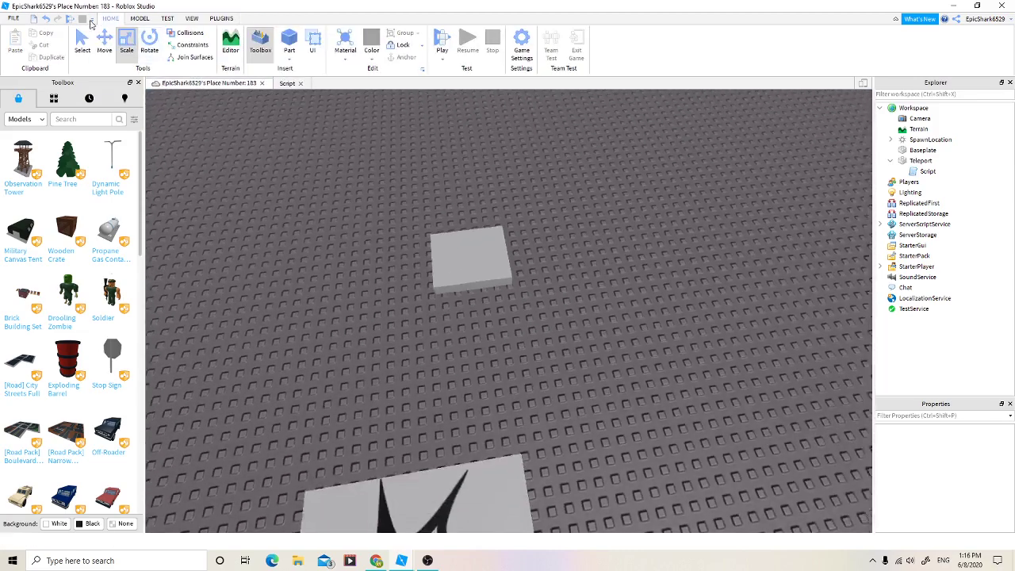
scroll(507, 240, down, 5)
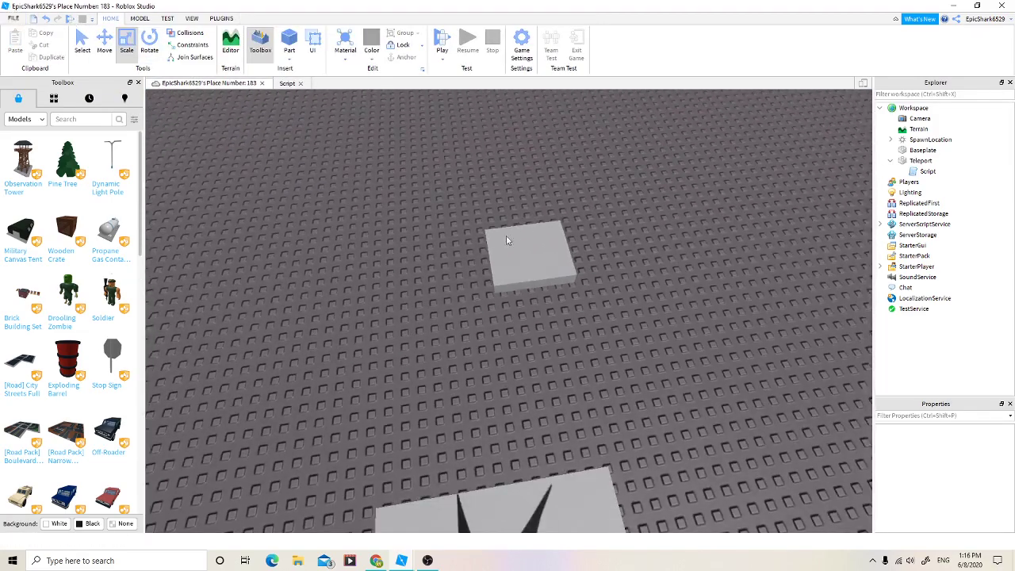
Step: Set the Teleport part's Transparency to 1
click(554, 249)
scroll(591, 258, up, 5)
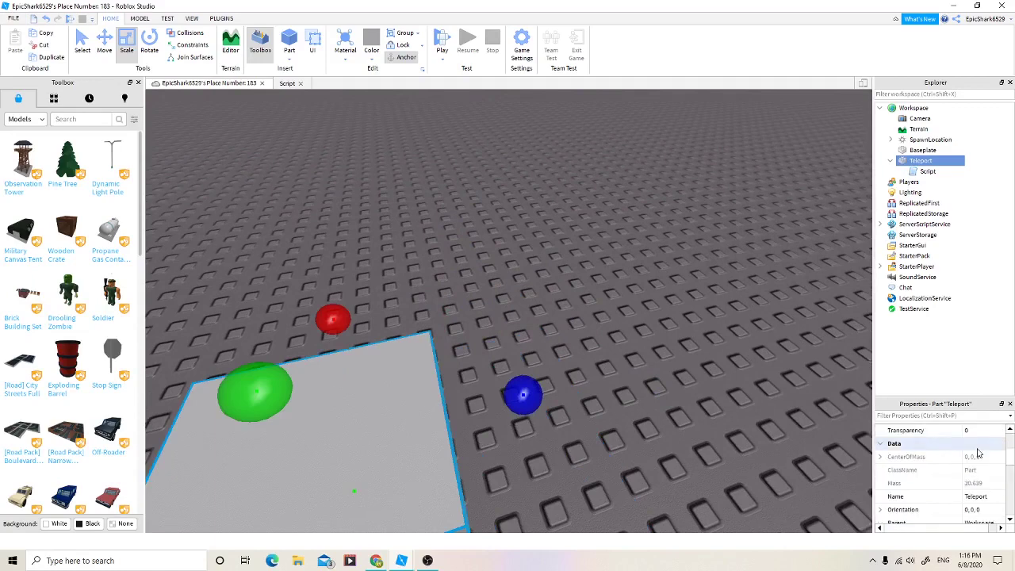
scroll(977, 453, down, 3)
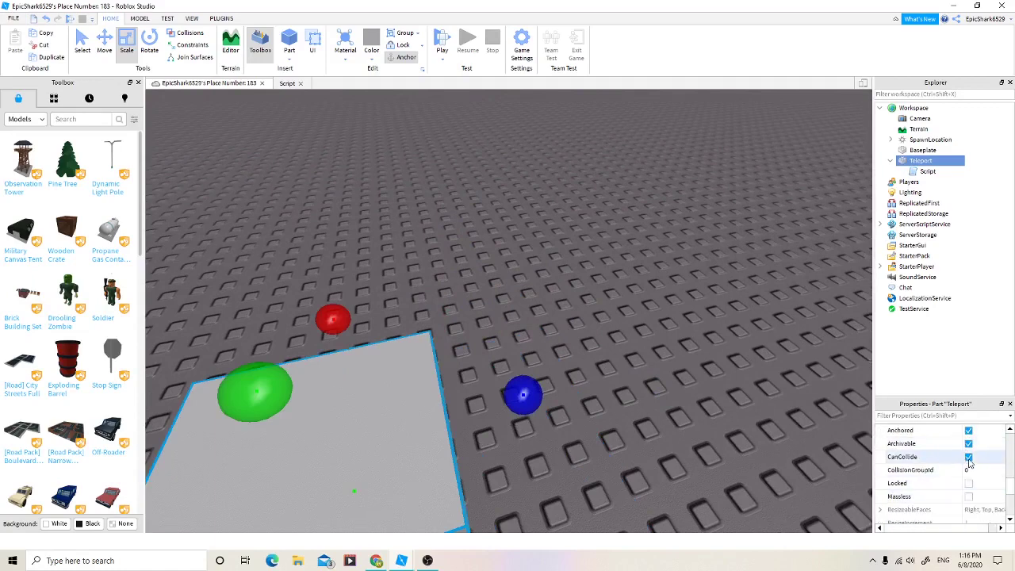
scroll(969, 461, up, 3)
click(969, 509)
text(1)
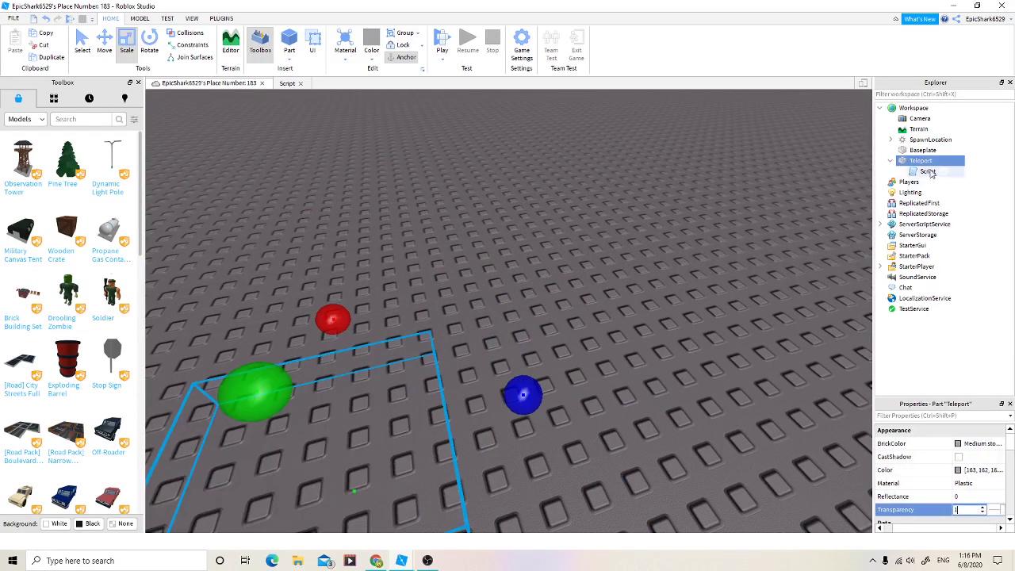
Step: Add a Sparkles effect inside the Teleport part
click(939, 161)
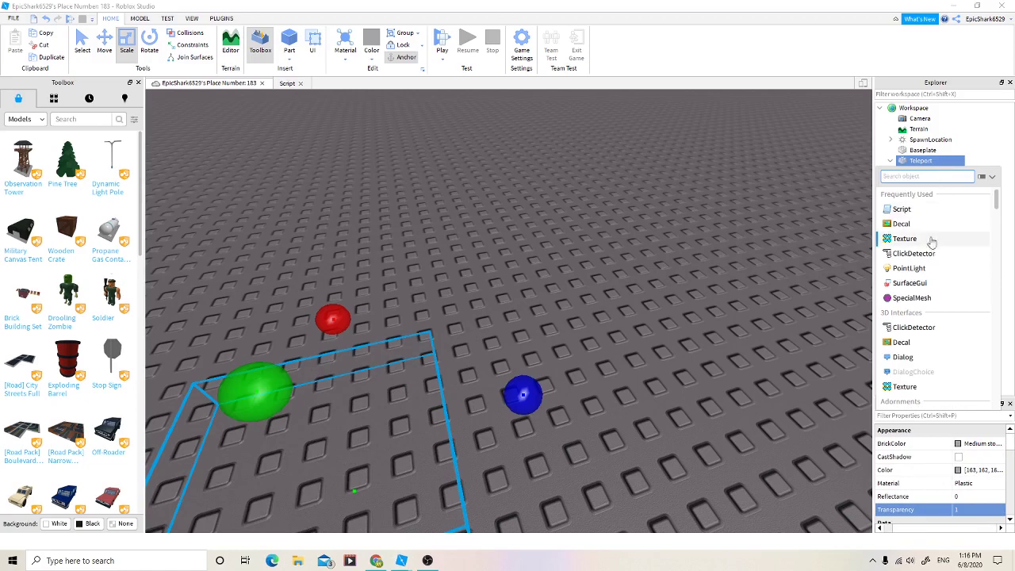
text(s)
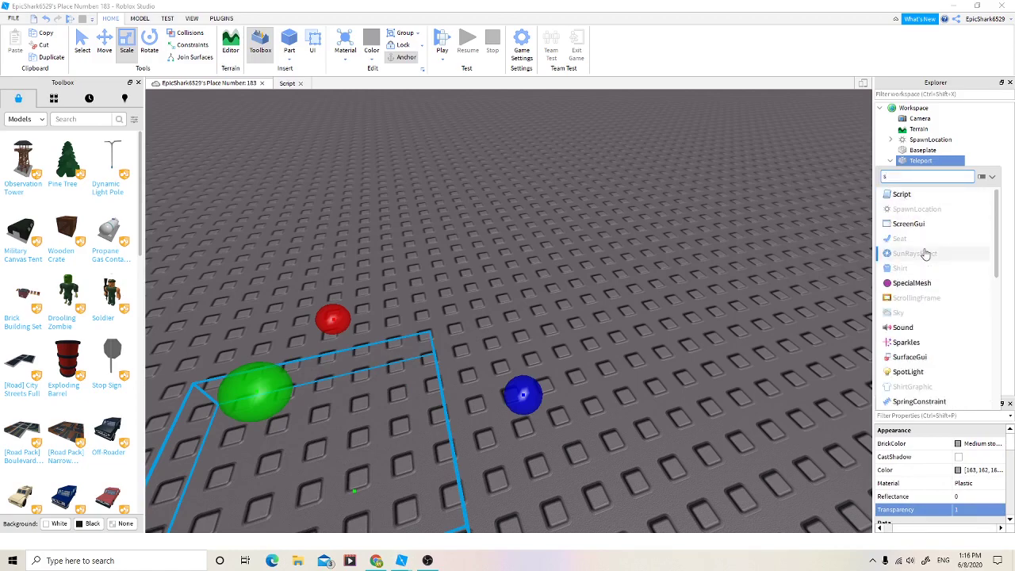
click(906, 341)
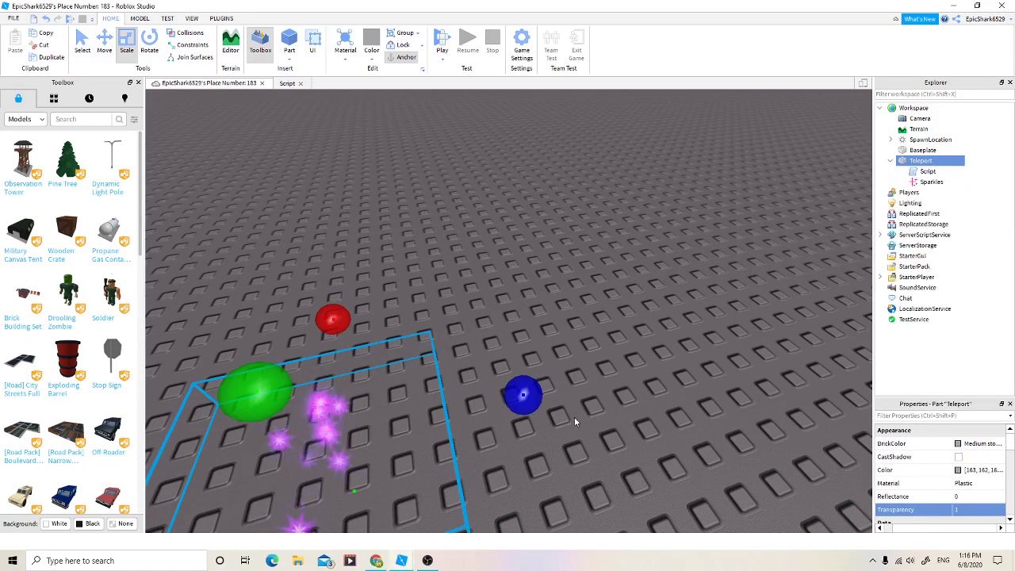
right_drag(574, 417, 546, 340)
scroll(546, 341, down, 5)
right_drag(431, 454, 384, 373)
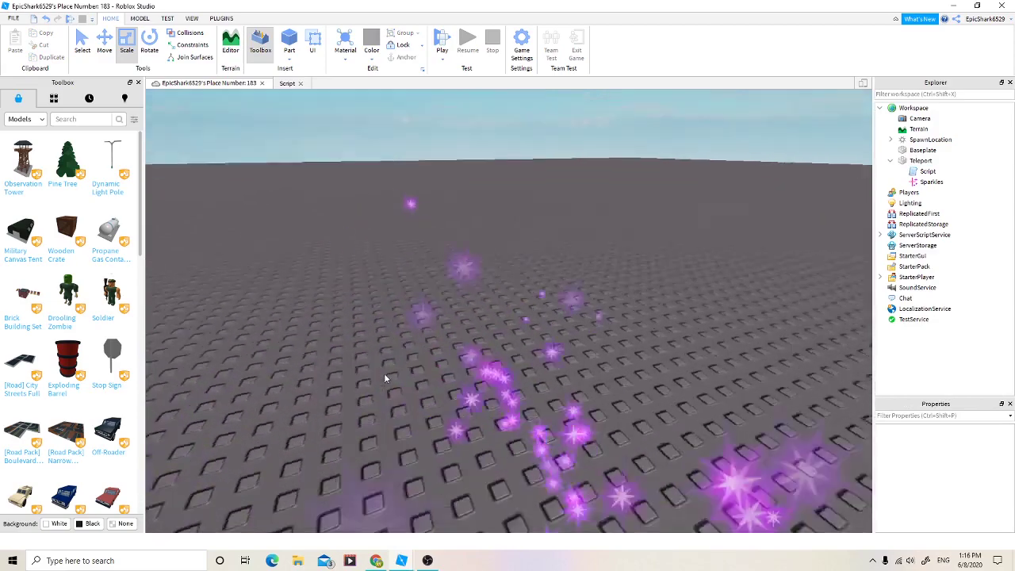
scroll(383, 372, down, 2)
click(533, 349)
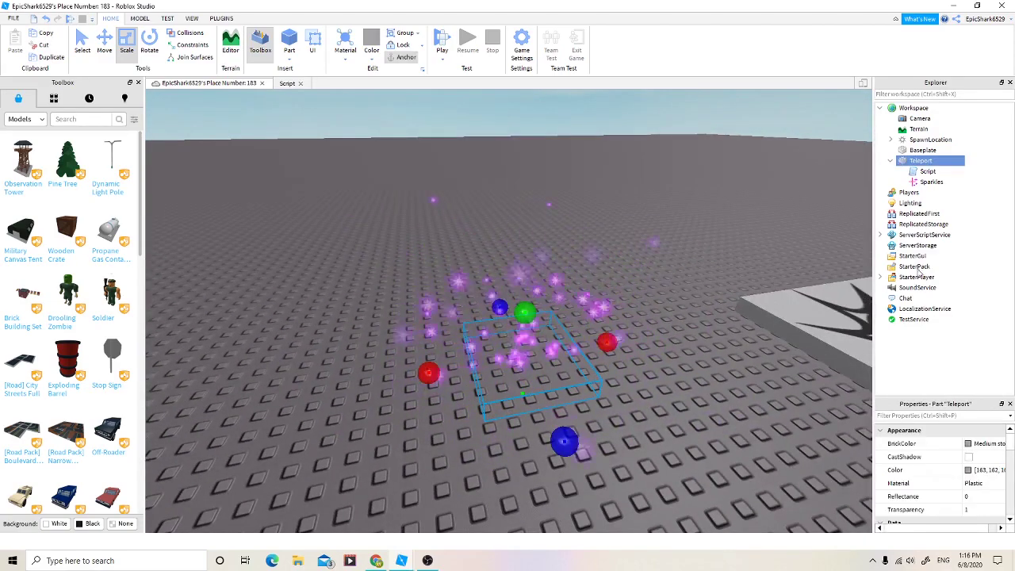
Step: Set the Sparkles object's SparkleColor to the light blue custom swatch
click(932, 182)
click(932, 496)
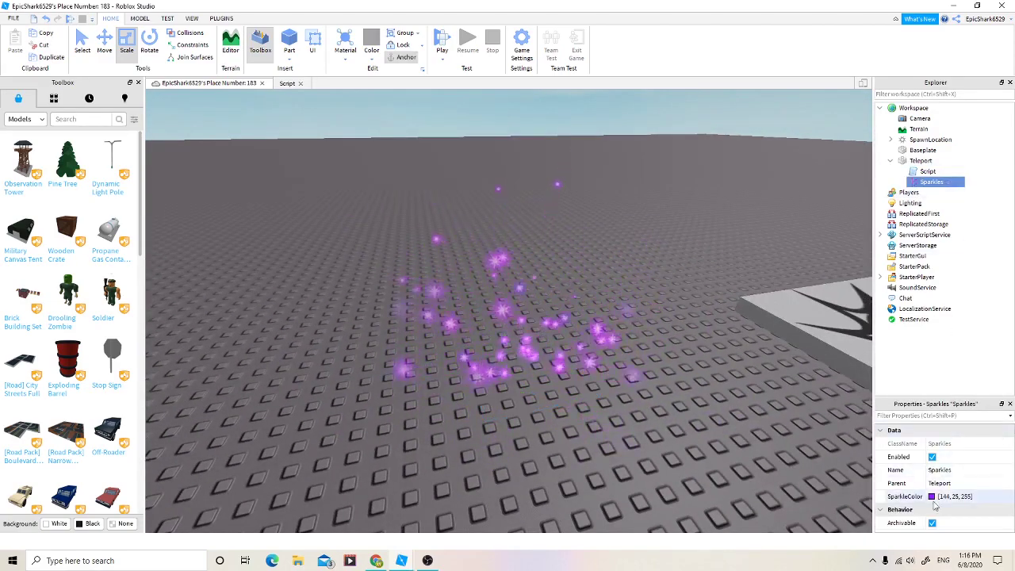
drag(513, 174, 291, 176)
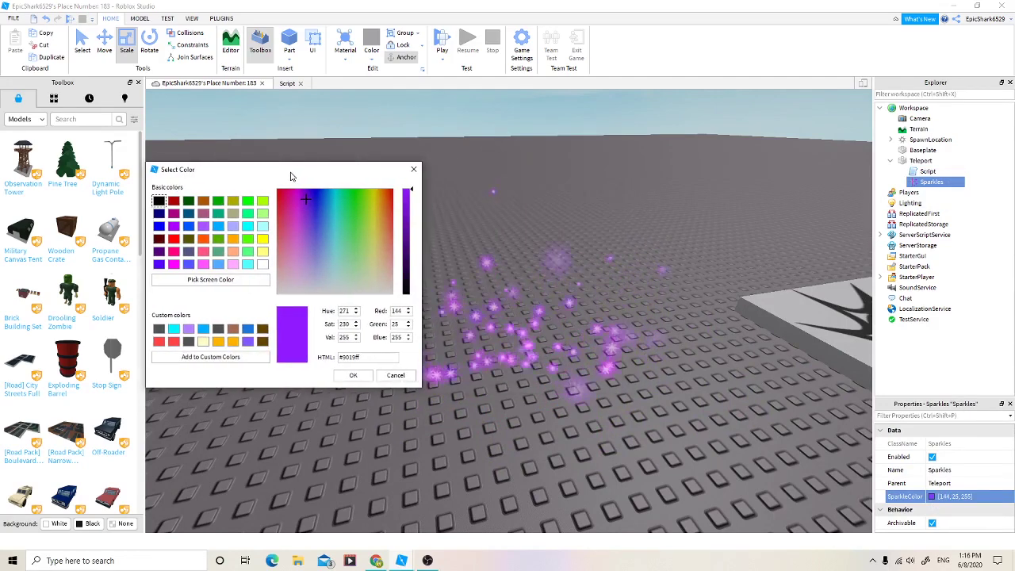
click(324, 220)
mouse_move(323, 219)
mouse_down()
mouse_move(281, 290)
mouse_move(352, 229)
mouse_up()
click(203, 329)
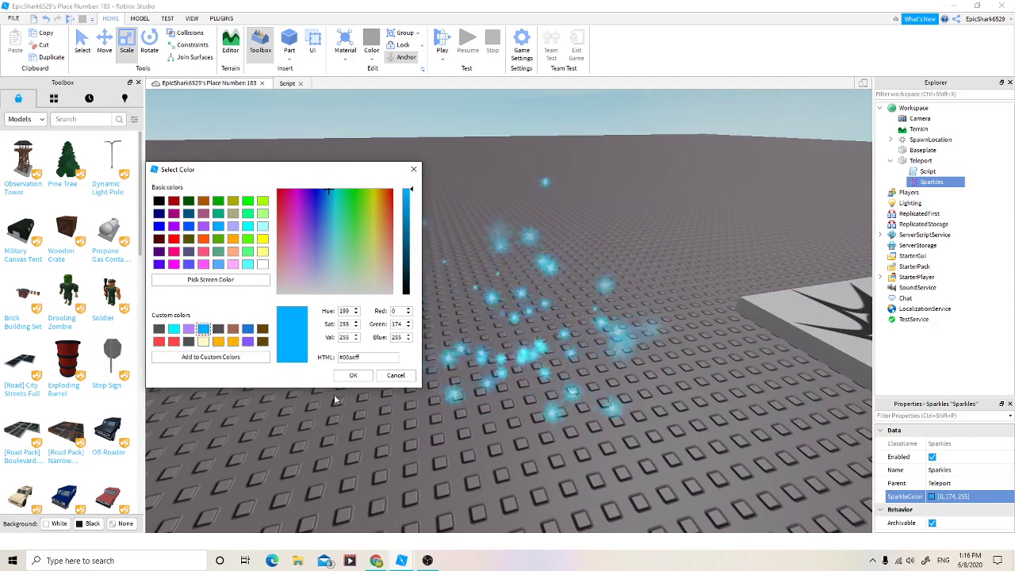
click(353, 376)
click(339, 336)
click(14, 18)
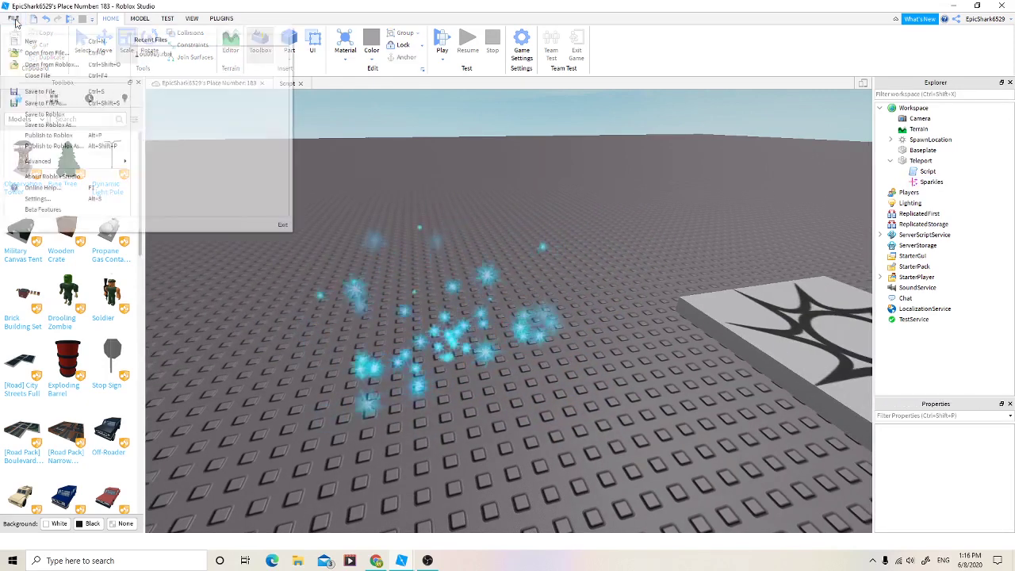
key(Escape)
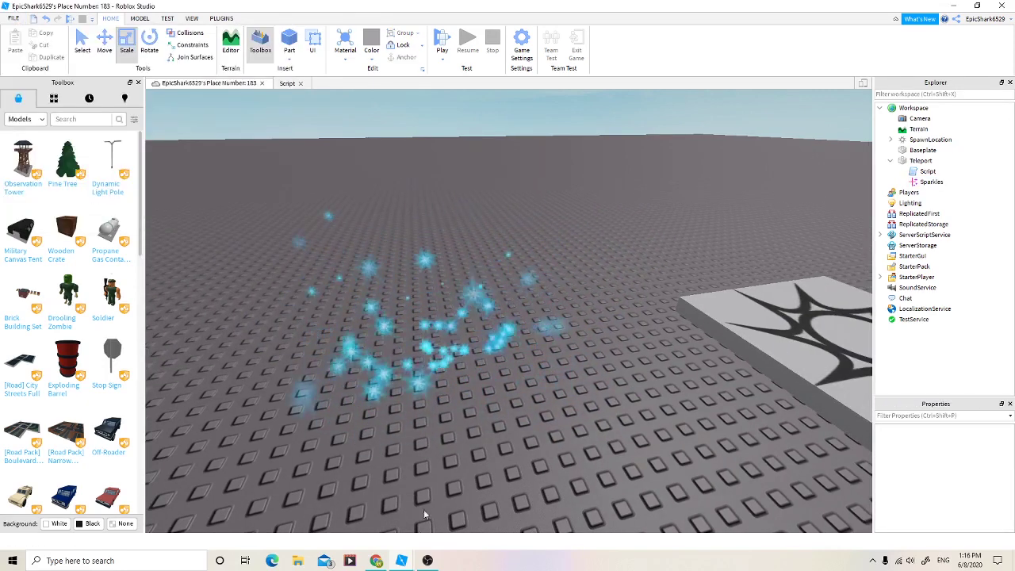
Step: Reload the Place Number 183 page in Chrome and launch it in Roblox Player
click(378, 561)
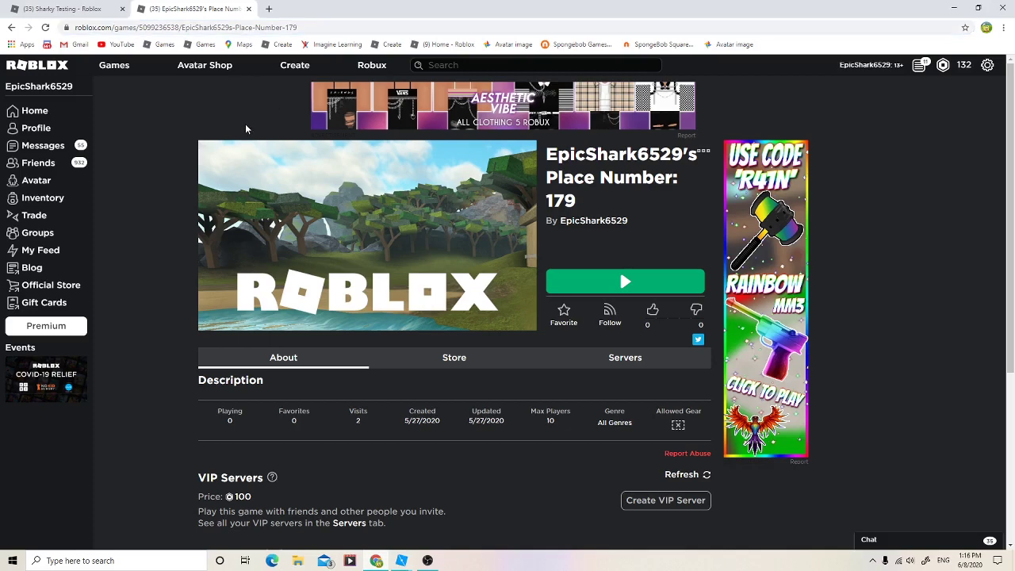
click(276, 71)
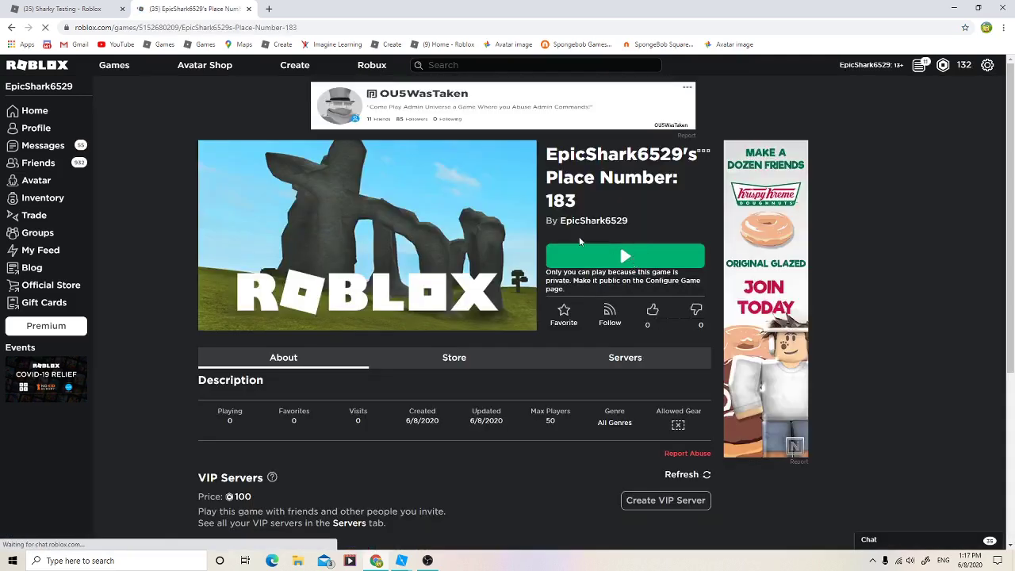
click(634, 255)
click(532, 96)
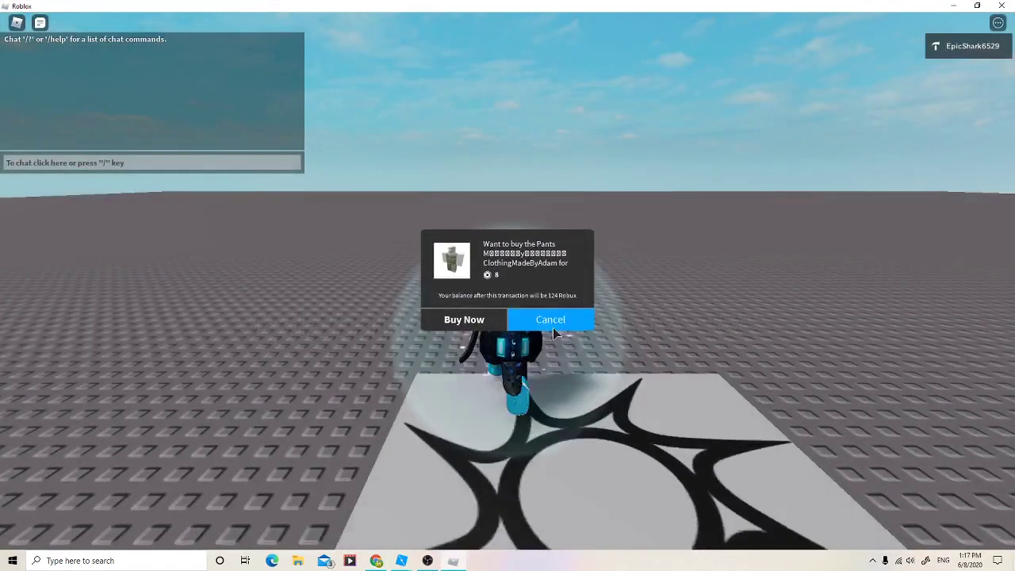
Step: Dismiss the purchase prompt and walk the avatar onto the hidden teleport pad
click(553, 327)
key(w)
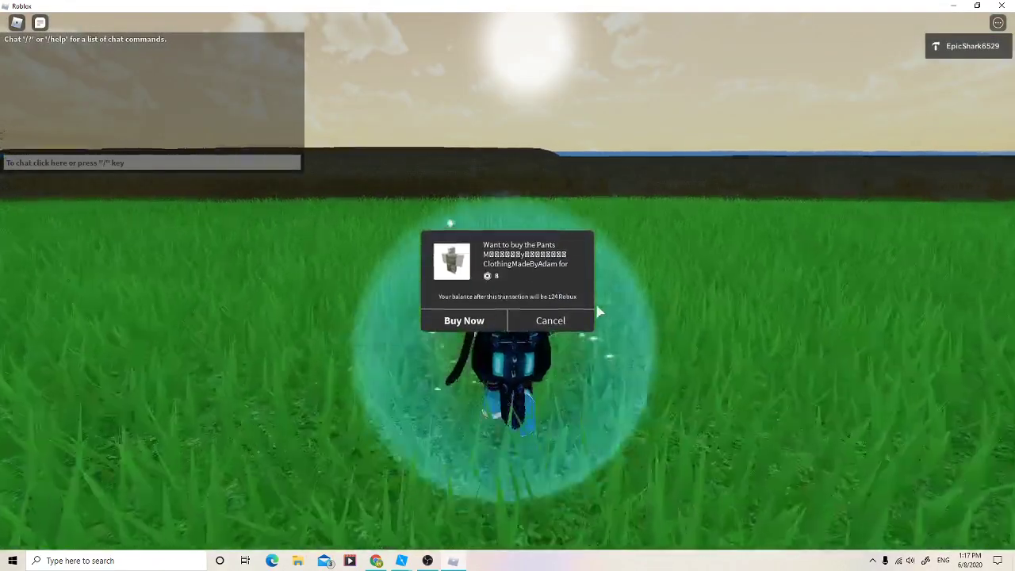
key(Escape)
click(159, 184)
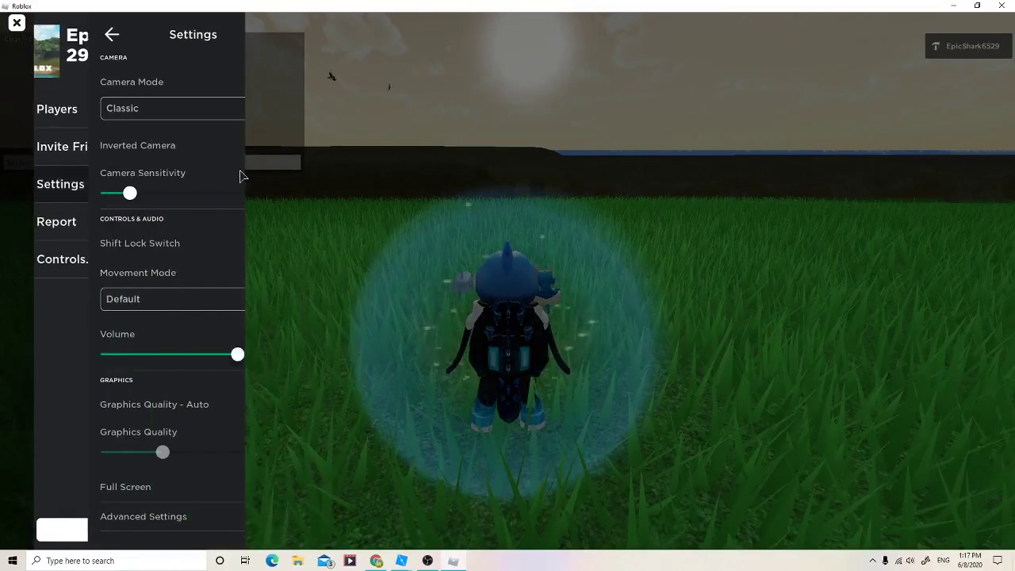
Step: Run the avatar across the grass field and jump onto the brick wall by the water
key(Escape)
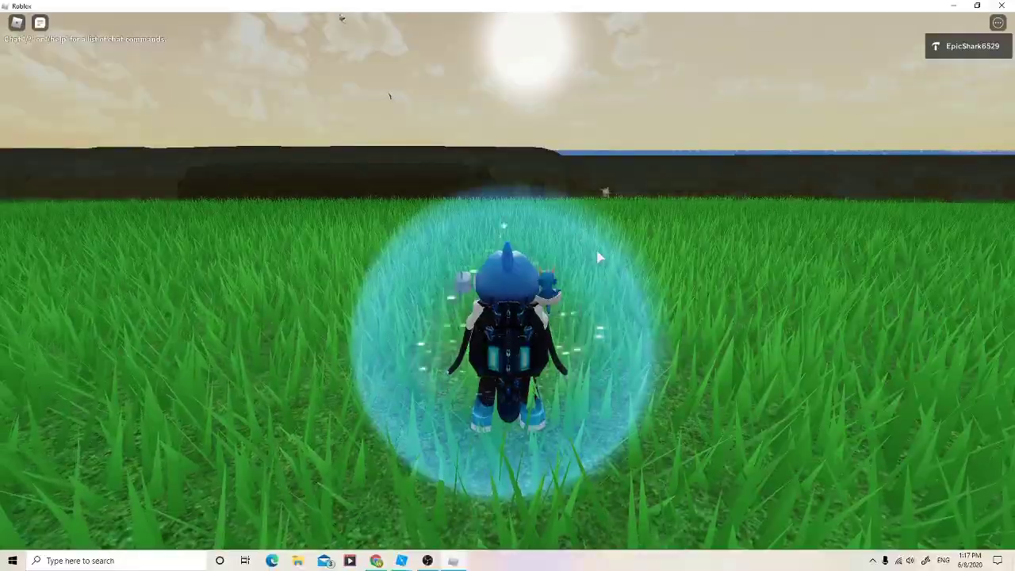
key(w)
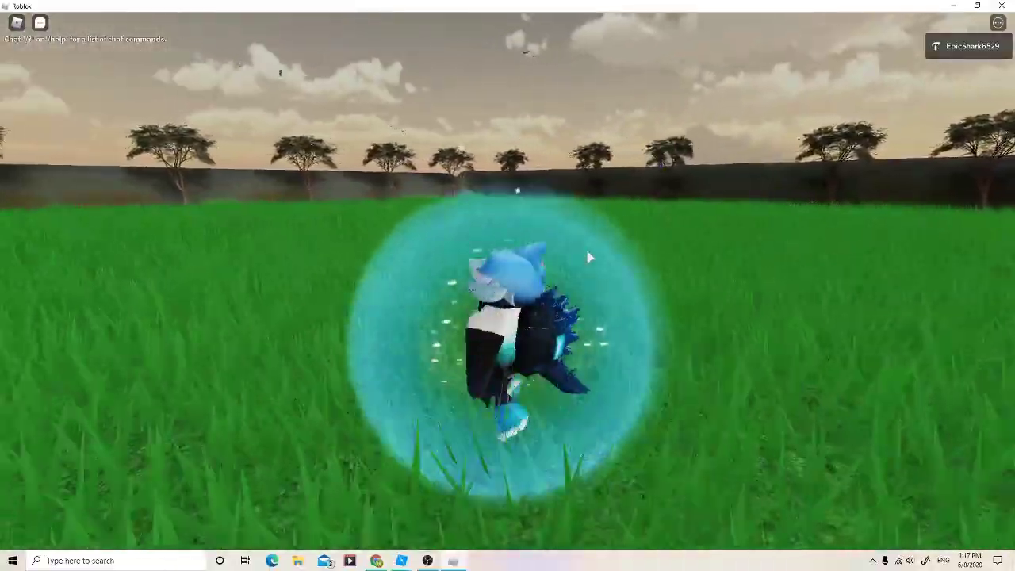
key(w)
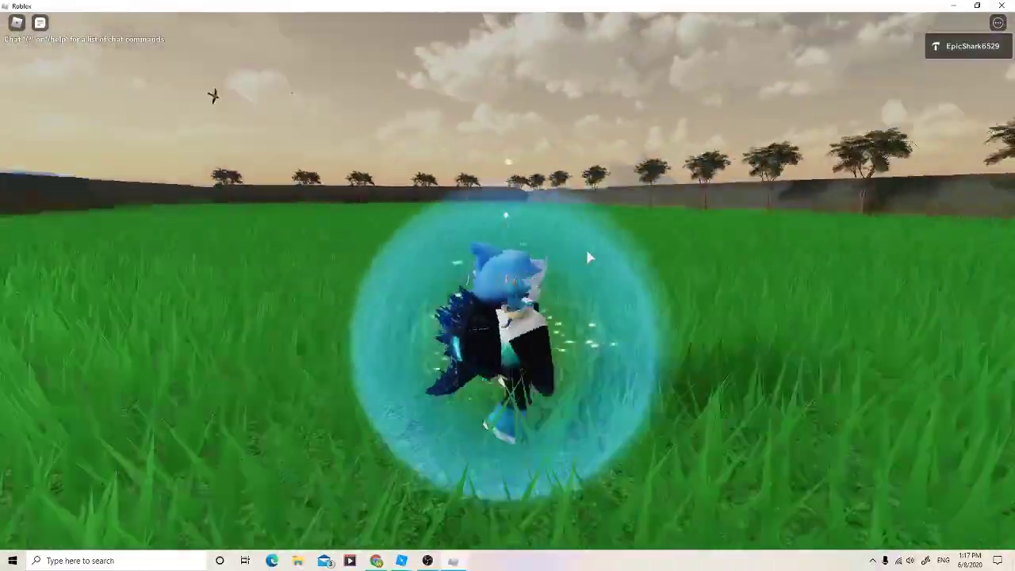
key(s)
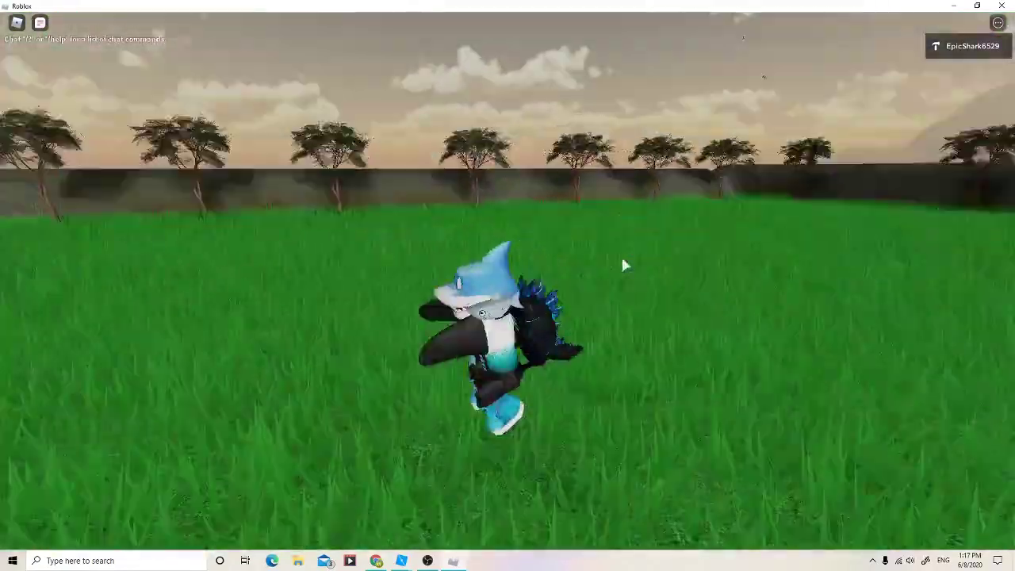
key(w)
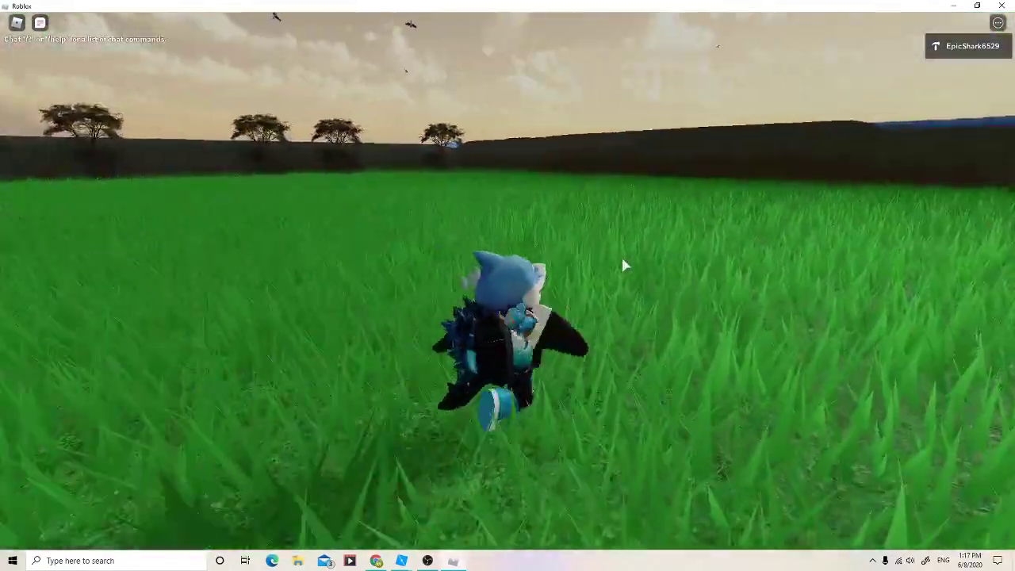
key(w)
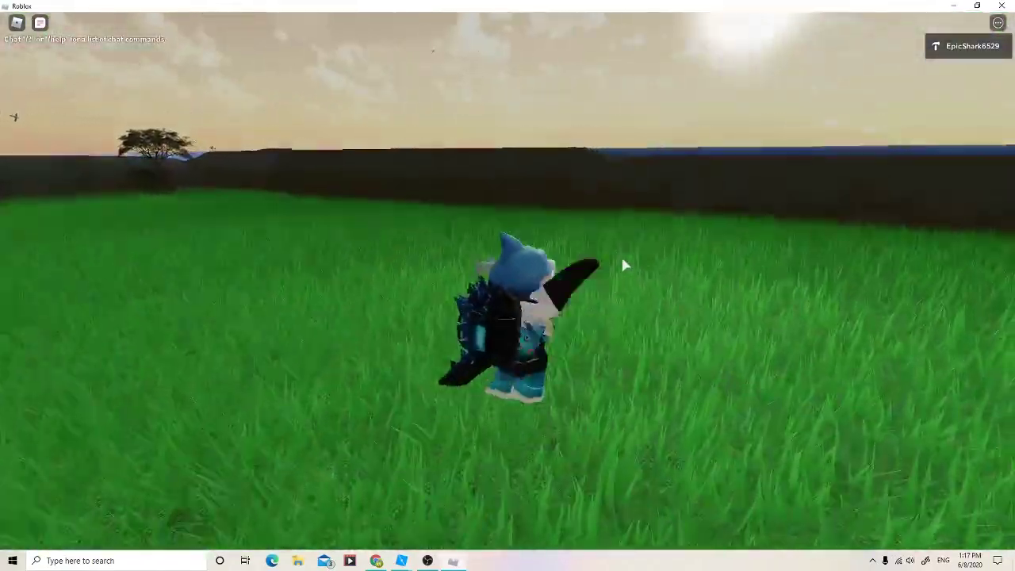
key(w)
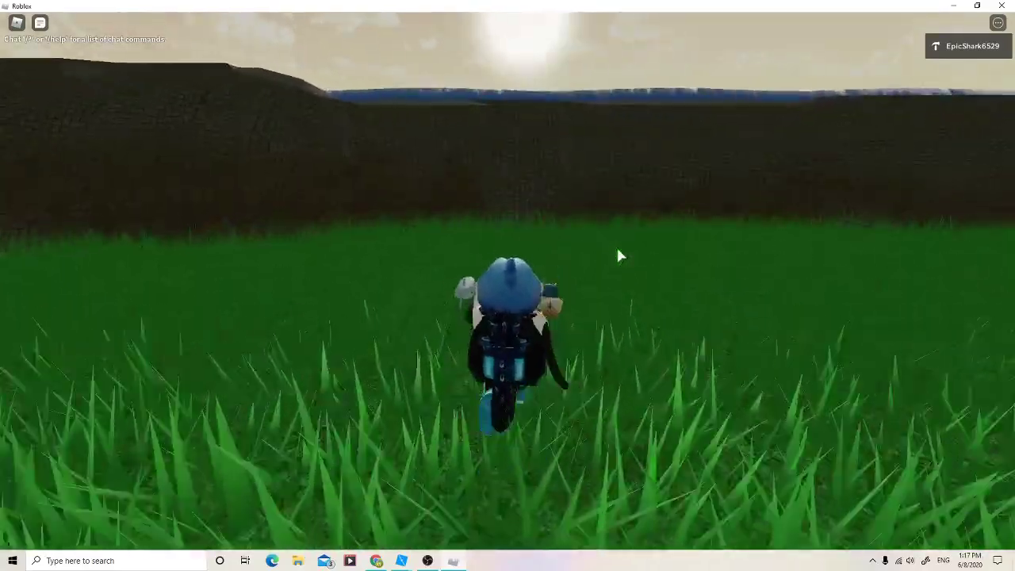
key(w)
key(space)
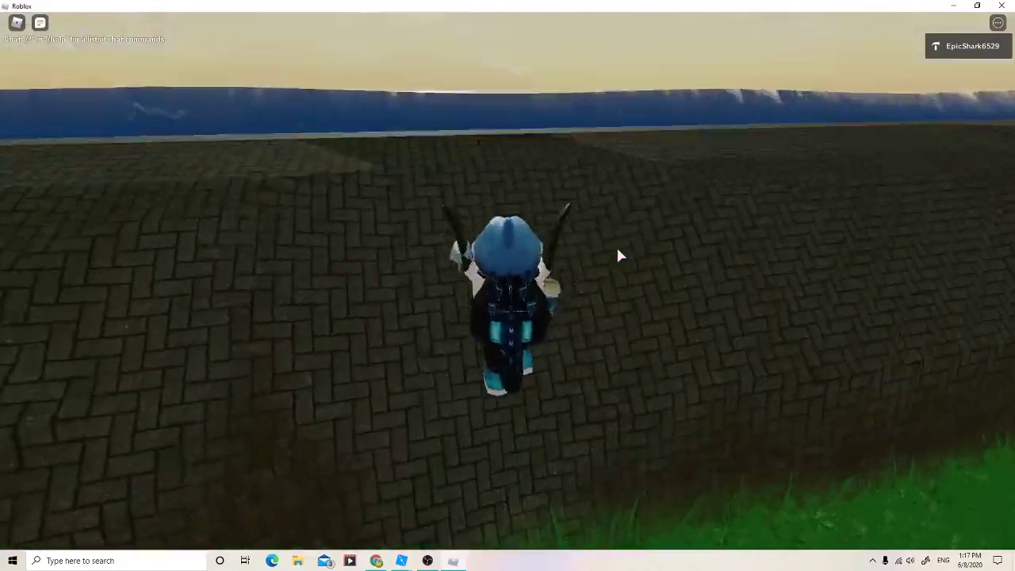
key(w)
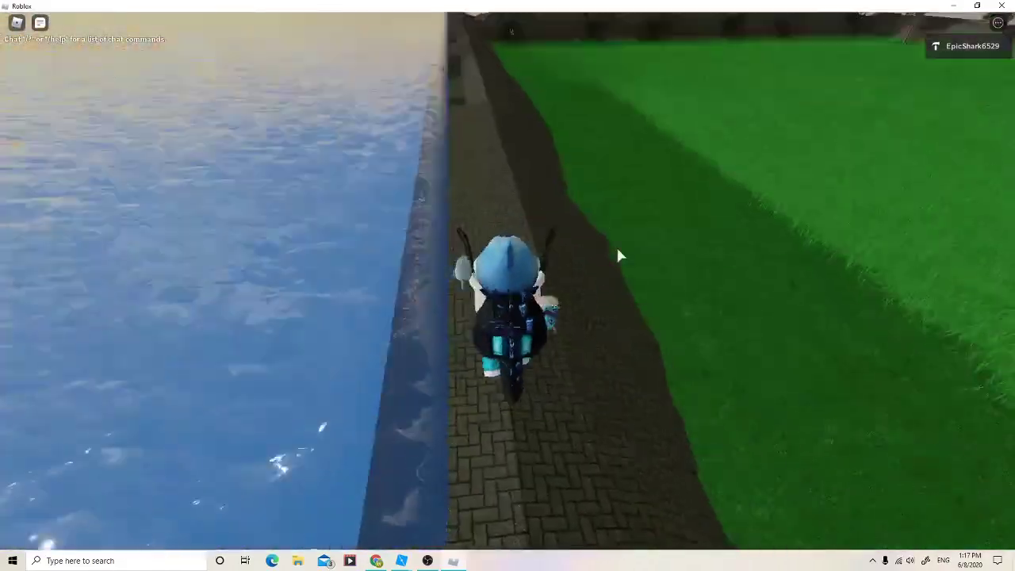
key(w)
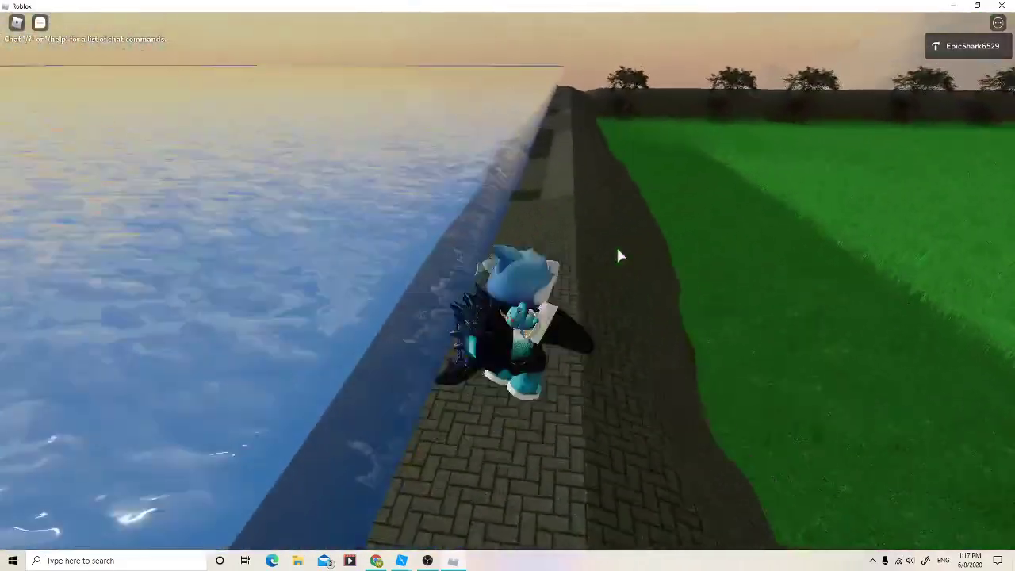